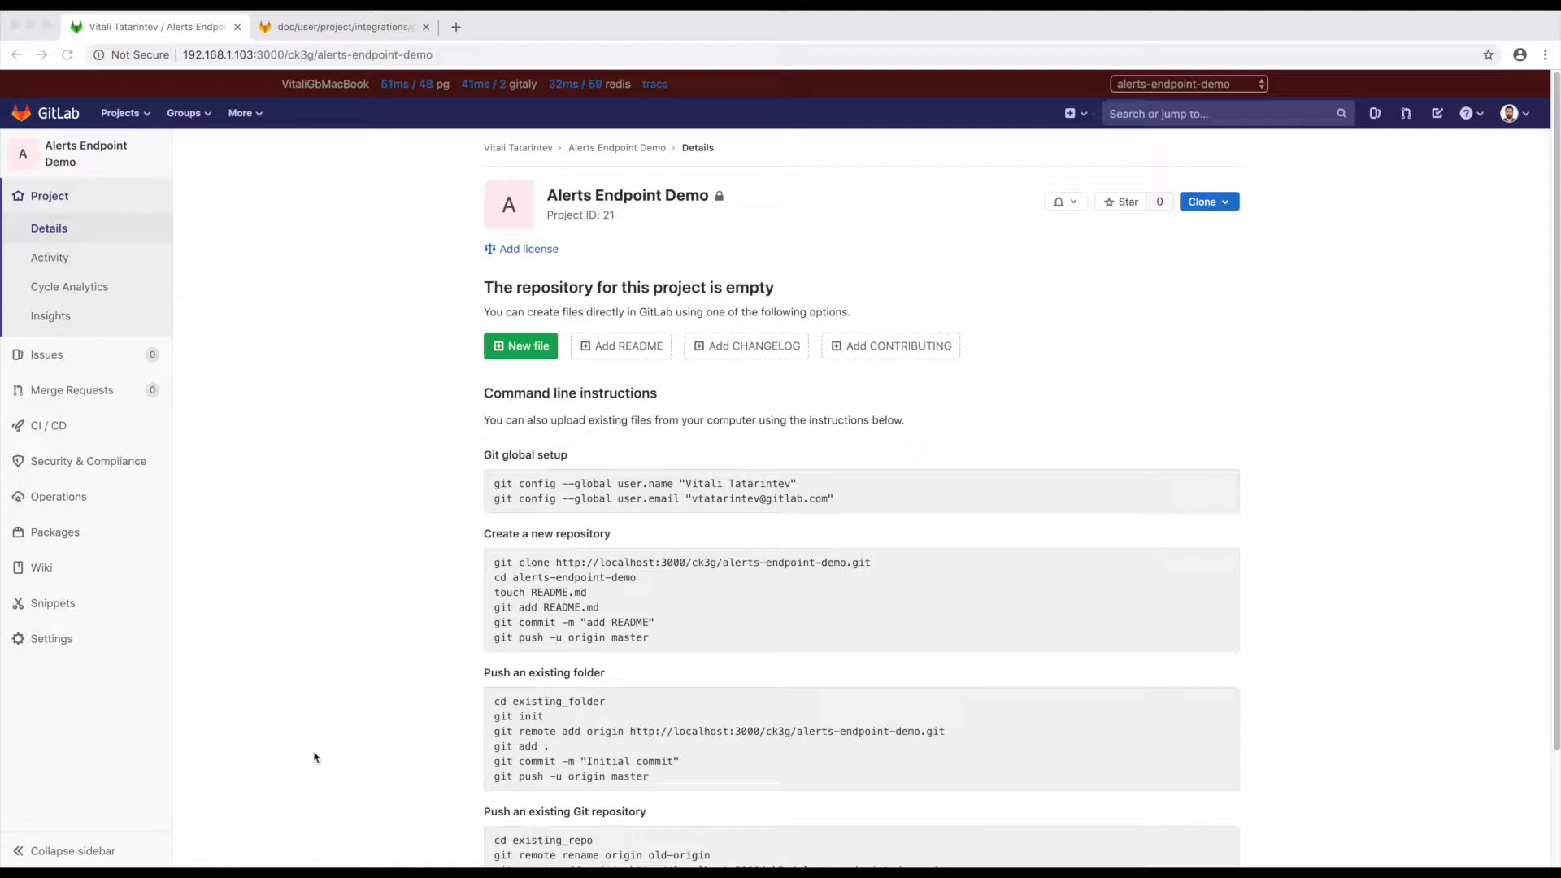
Open the Alerts endpoint service from the project's integrations settings.
click(52, 641)
mouse_move(51, 643)
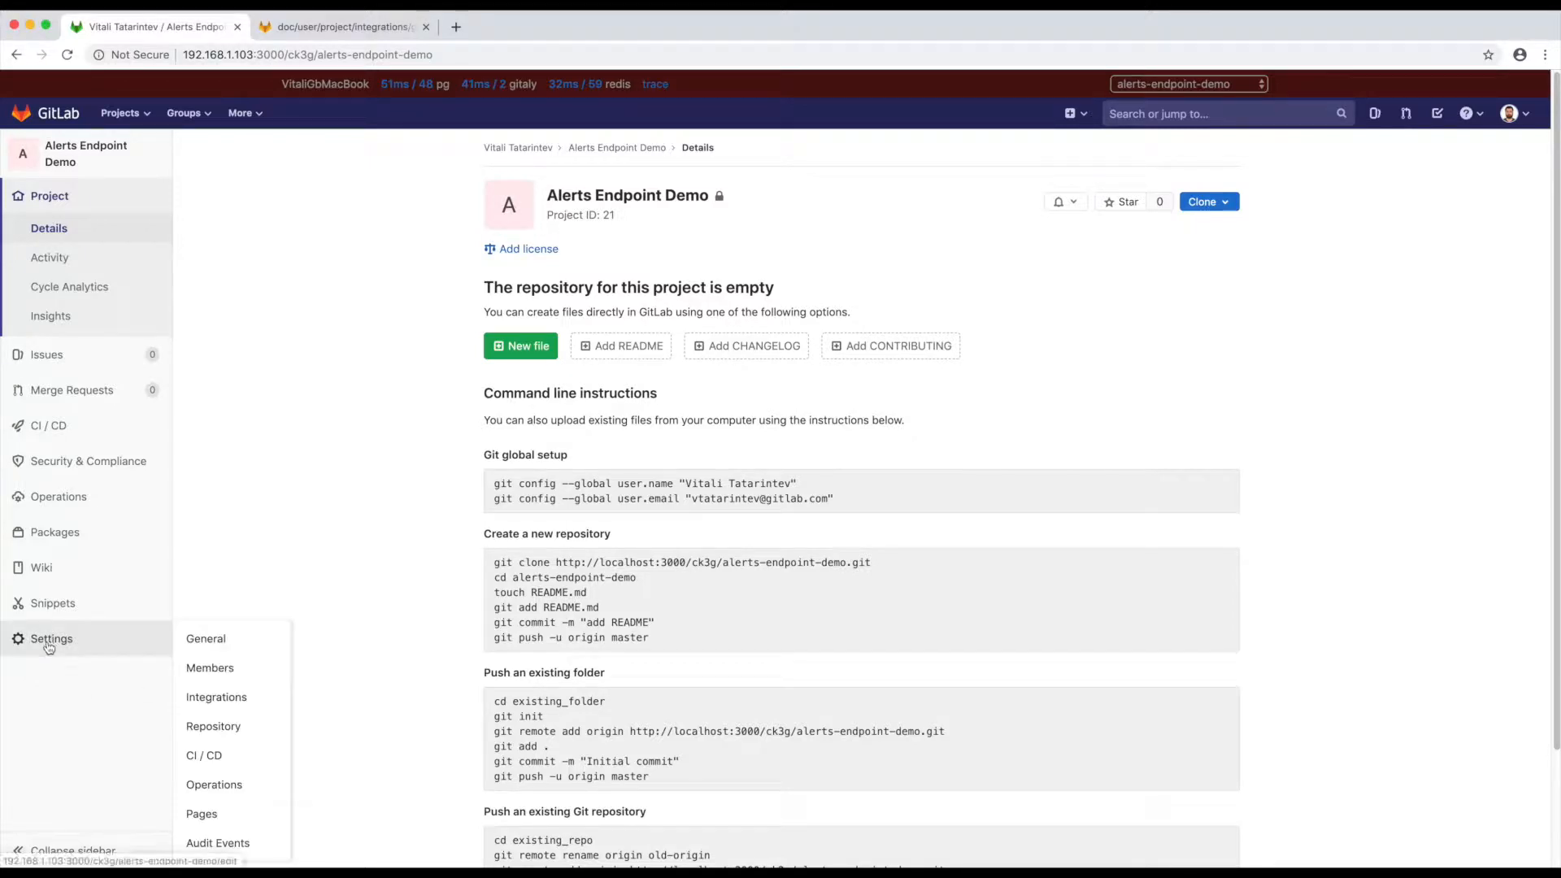
click(216, 699)
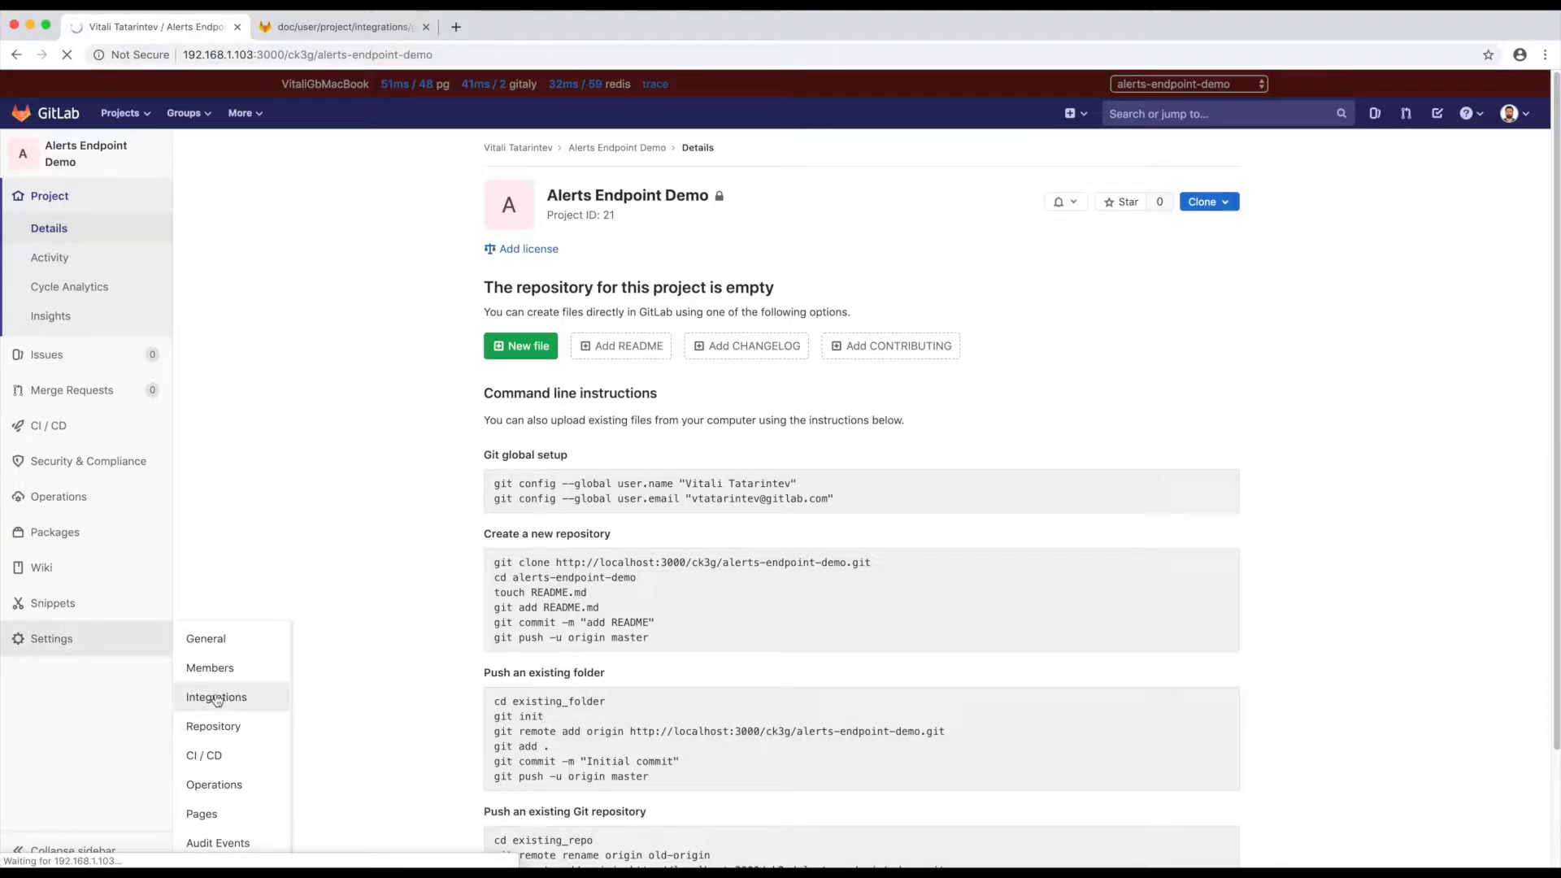
scroll(579, 648, down, 8)
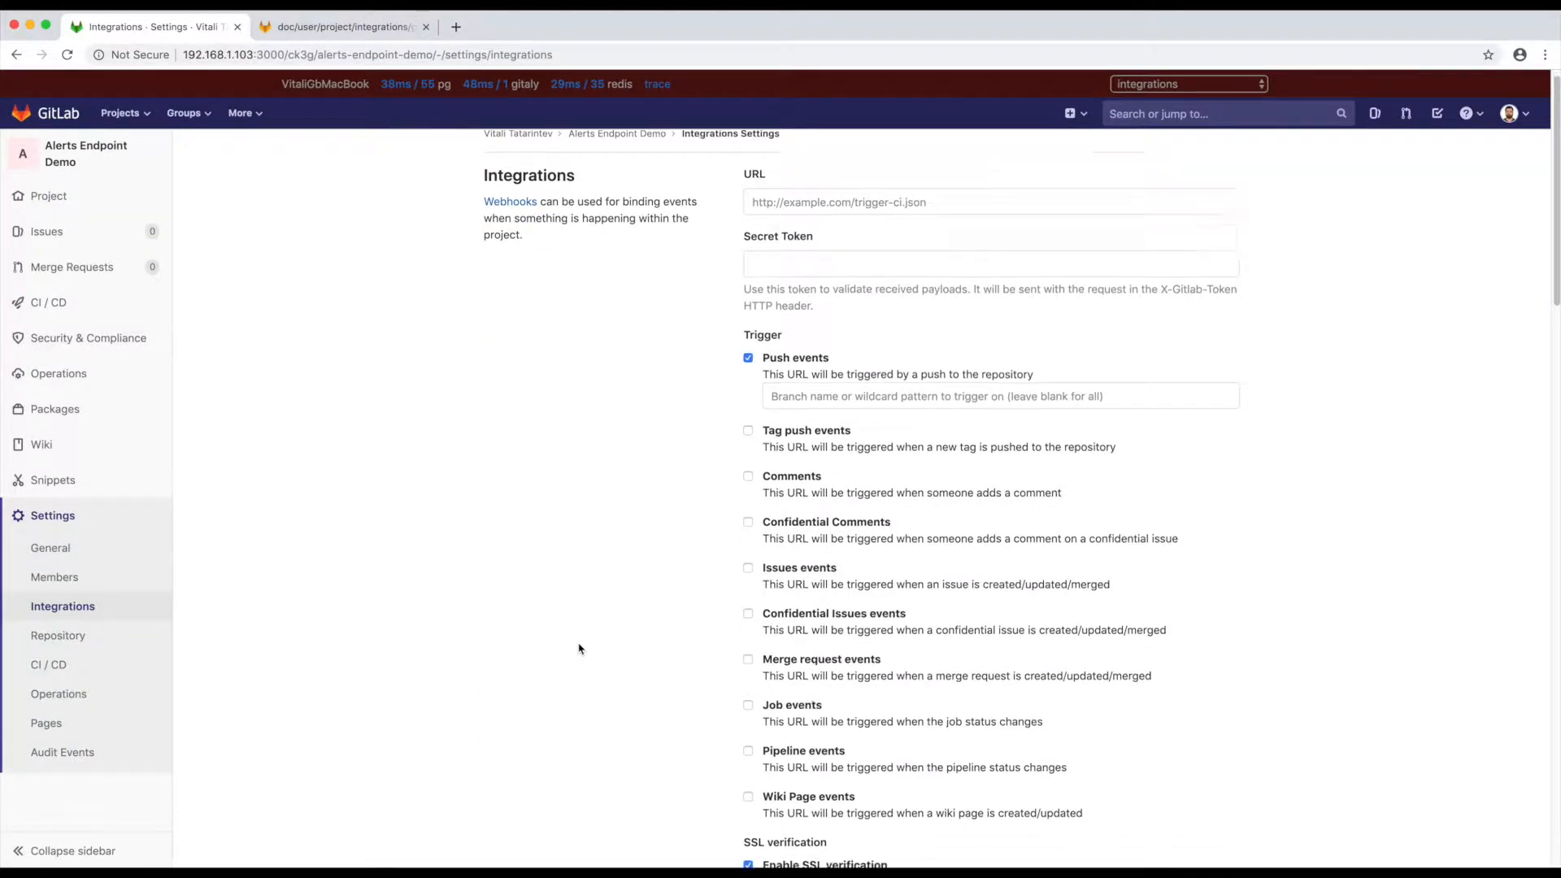
scroll(581, 649, down, 1)
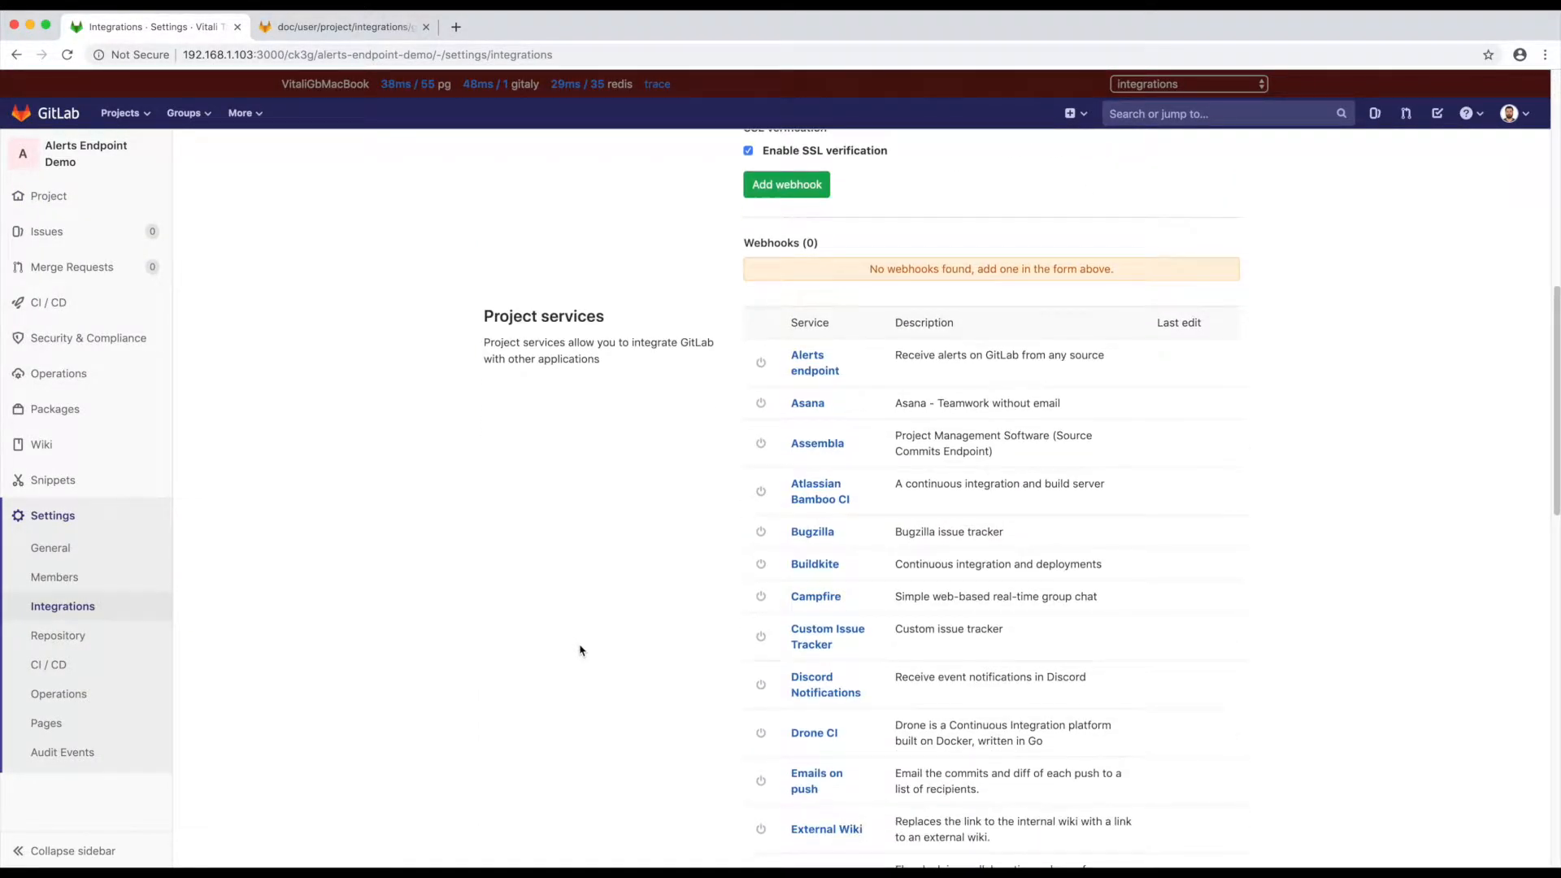
click(811, 364)
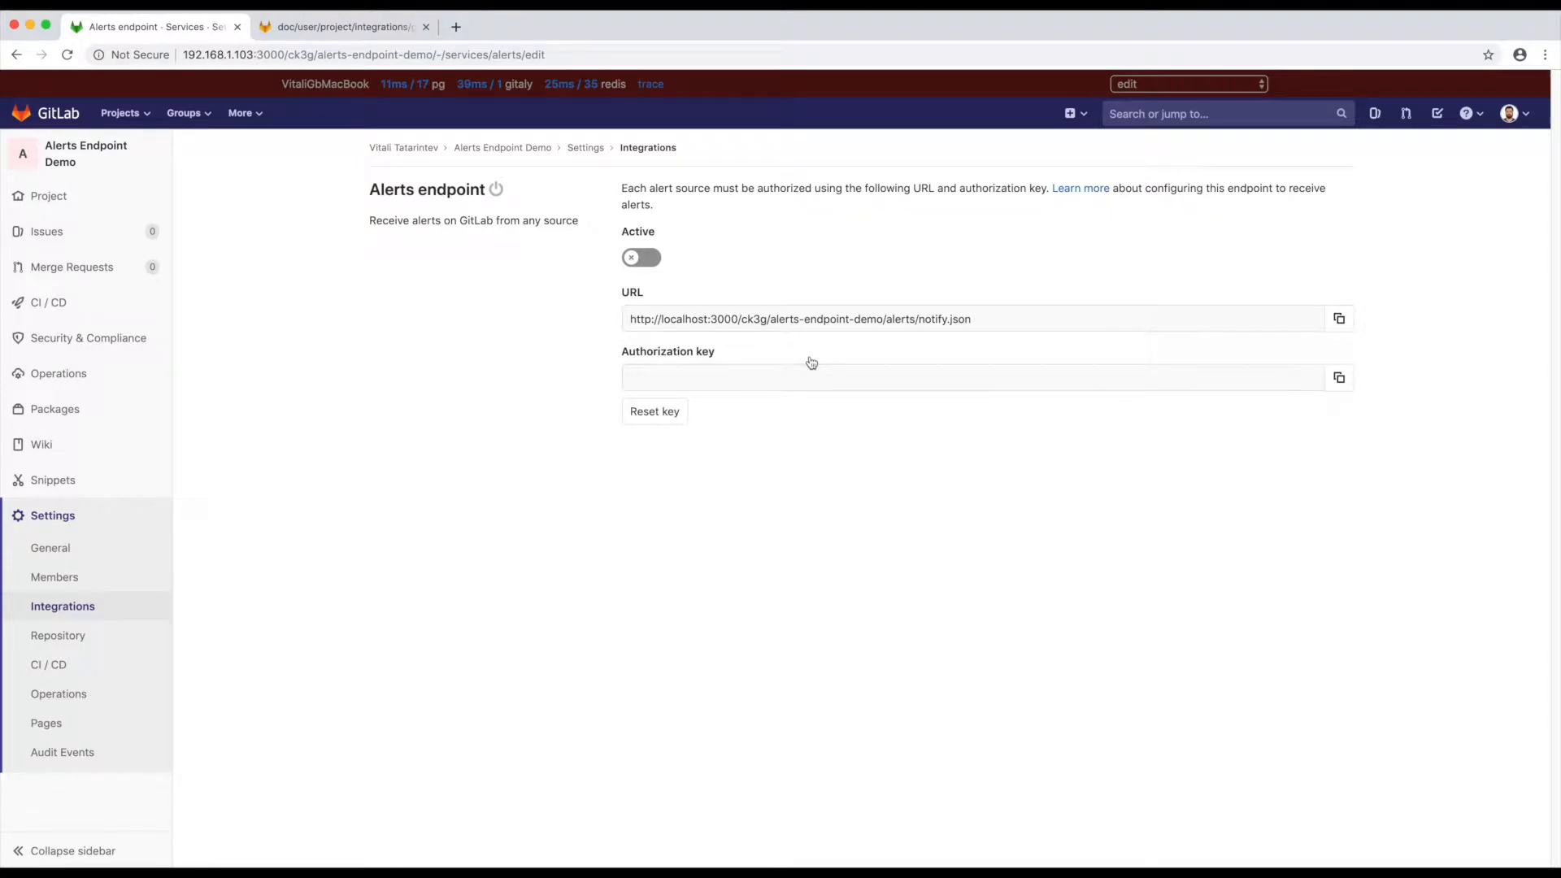
Activate the alerts endpoint and reset its key to generate an authorization key.
click(640, 260)
click(655, 411)
click(916, 255)
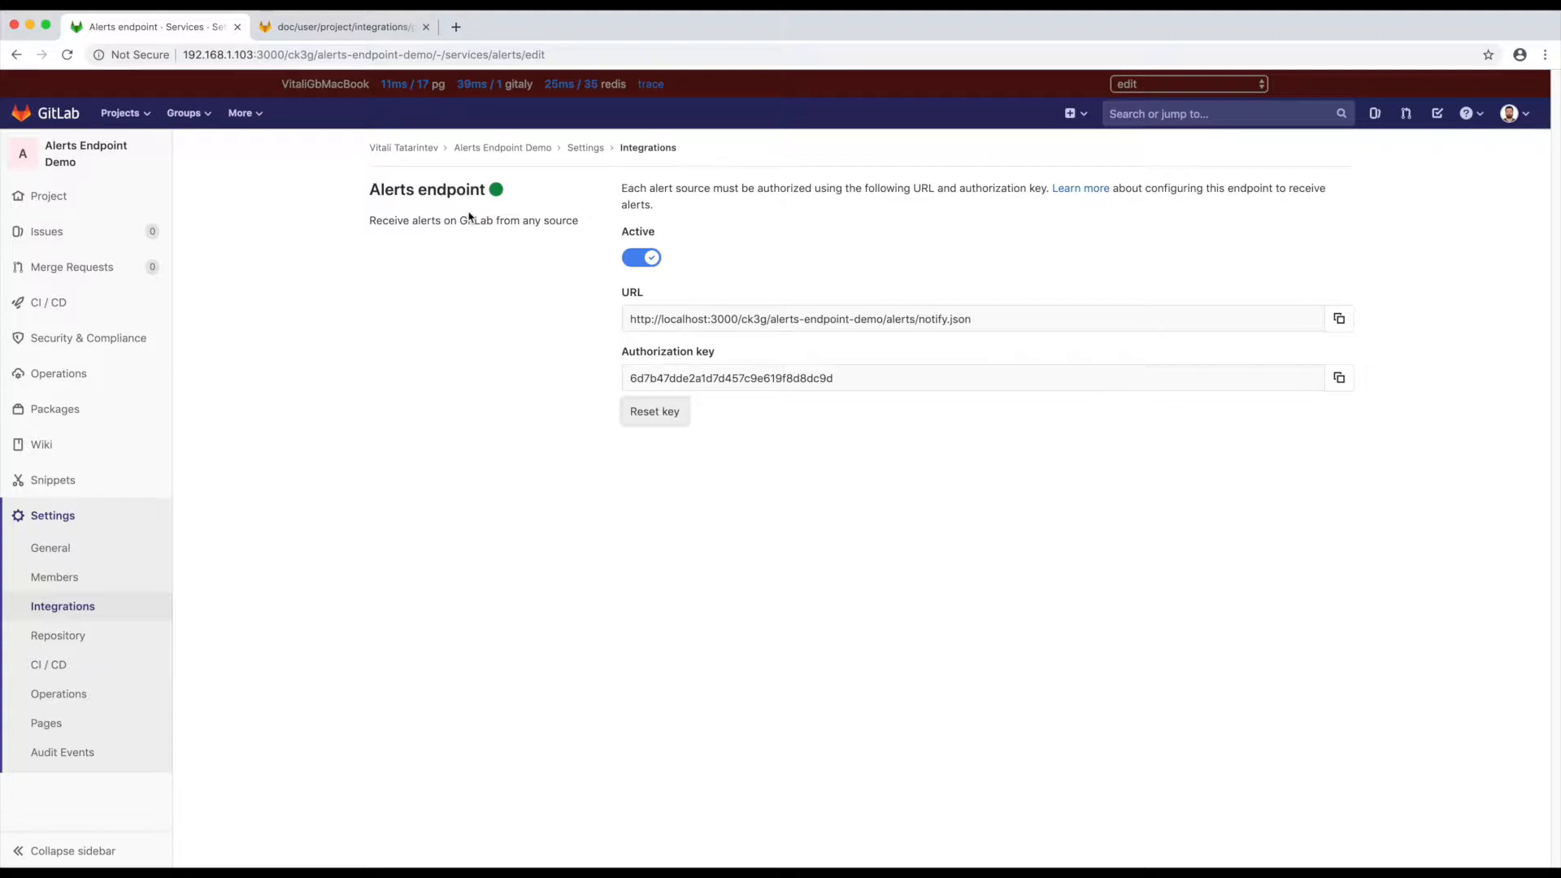
Review the generic alerts documentation on payload parameters and example requests, then return to the endpoint settings.
click(358, 27)
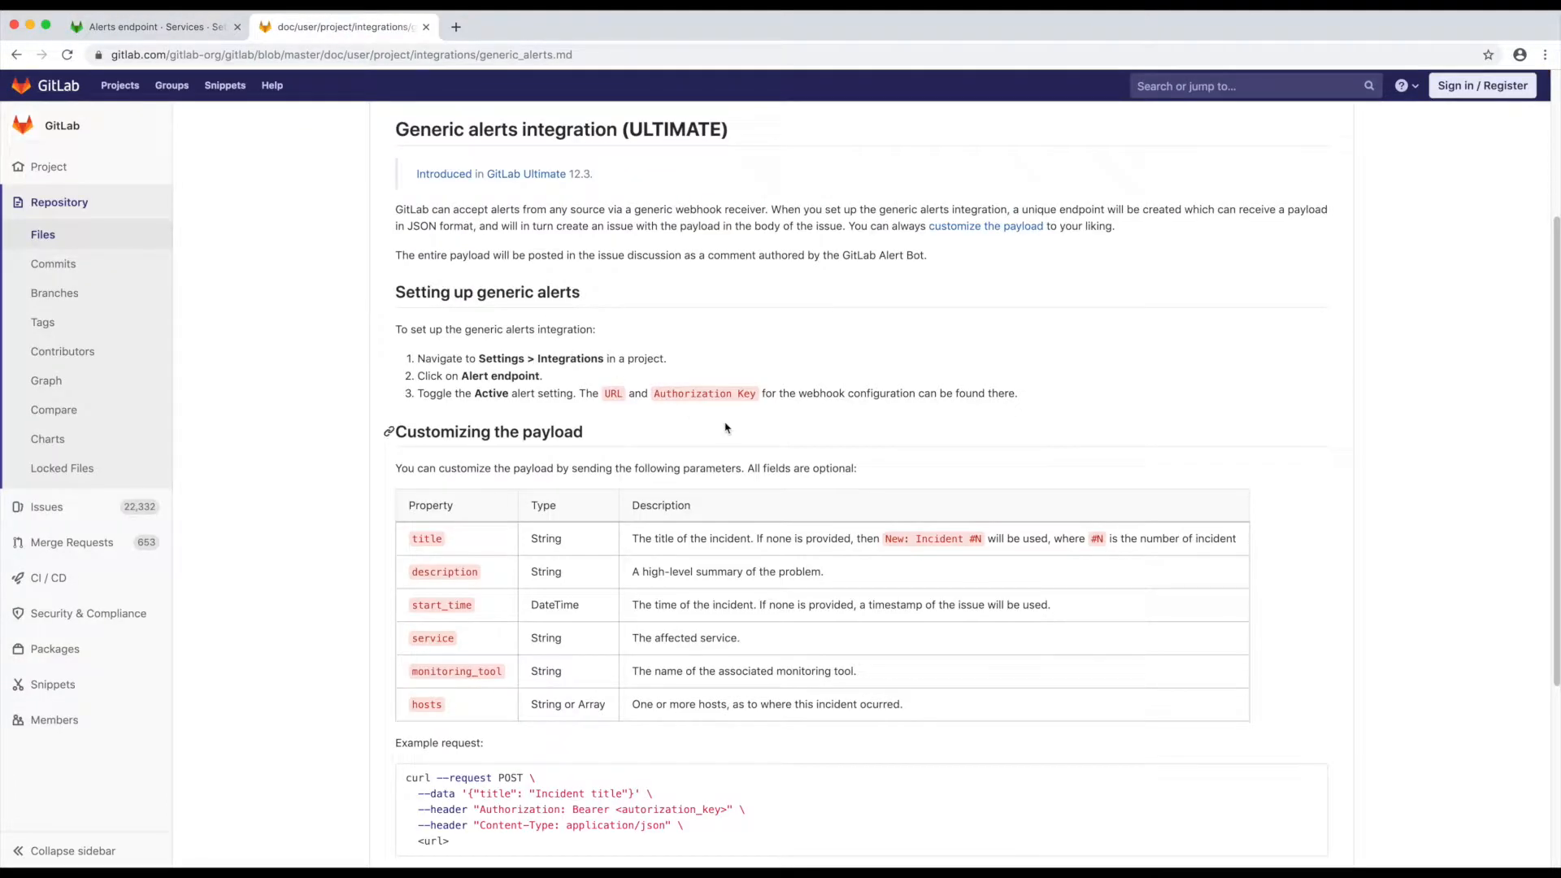
scroll(719, 435, down, 4)
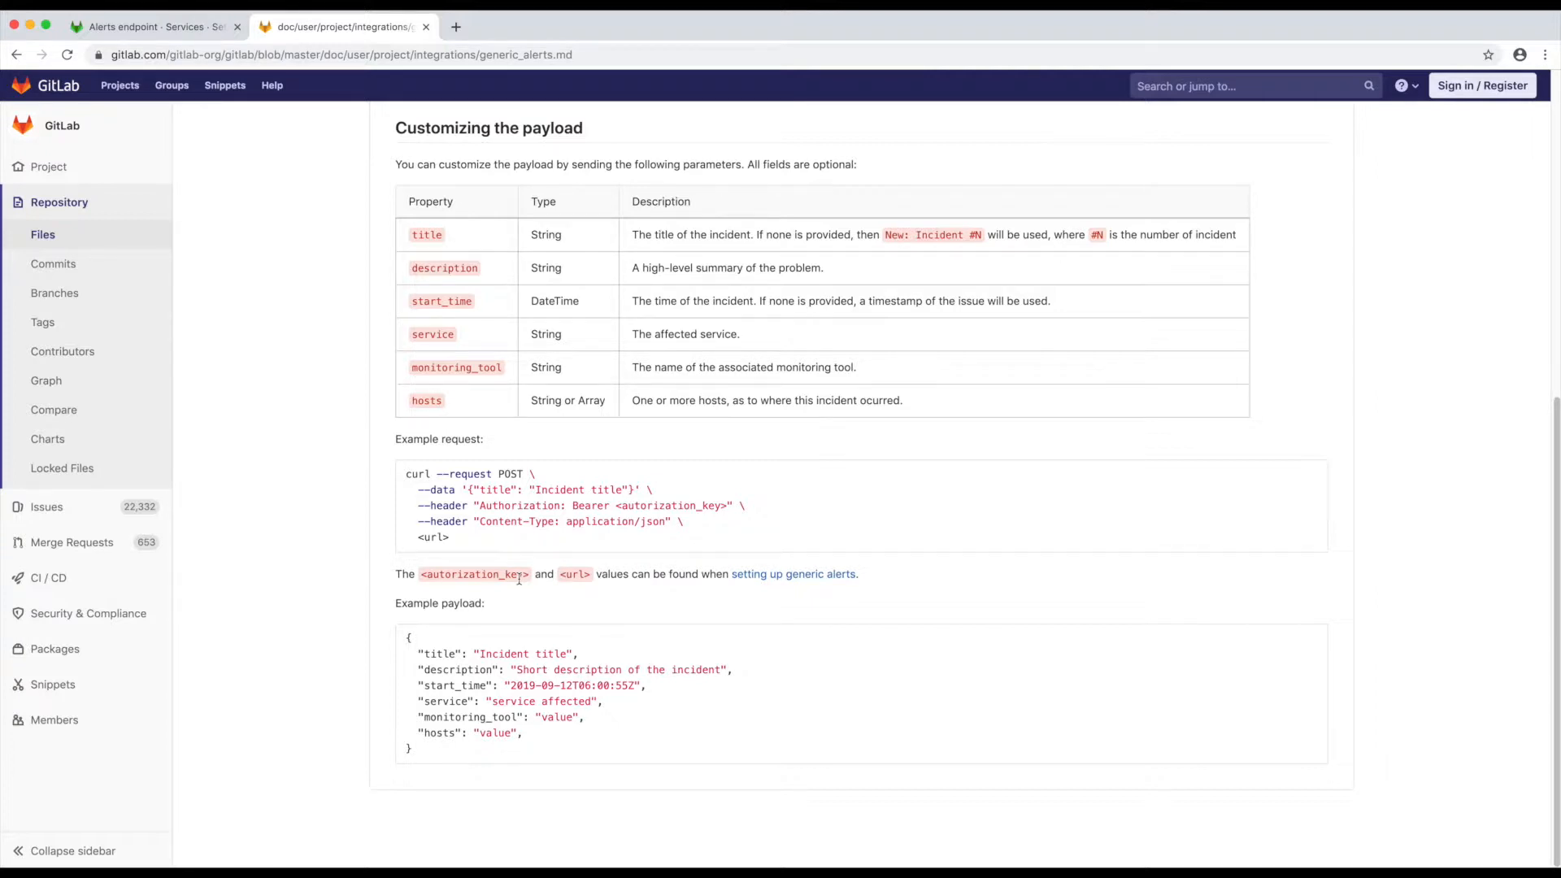
key(ctrl+shift+Tab)
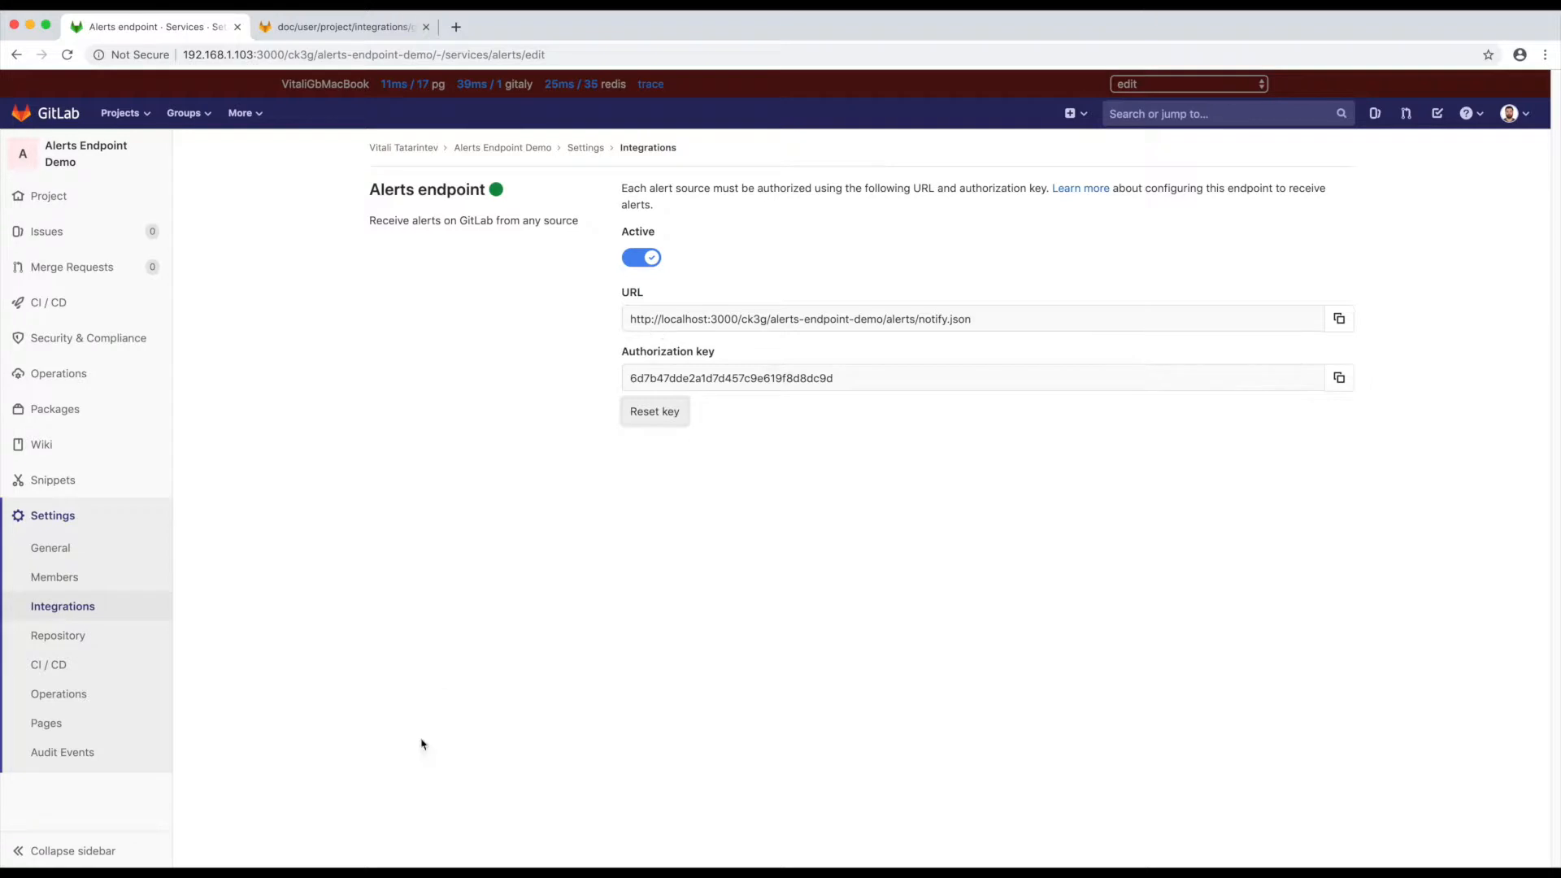
Switch to Postman and set up a POST request to the alerts endpoint's notify.json URL copied from GitLab.
key(super+Tab)
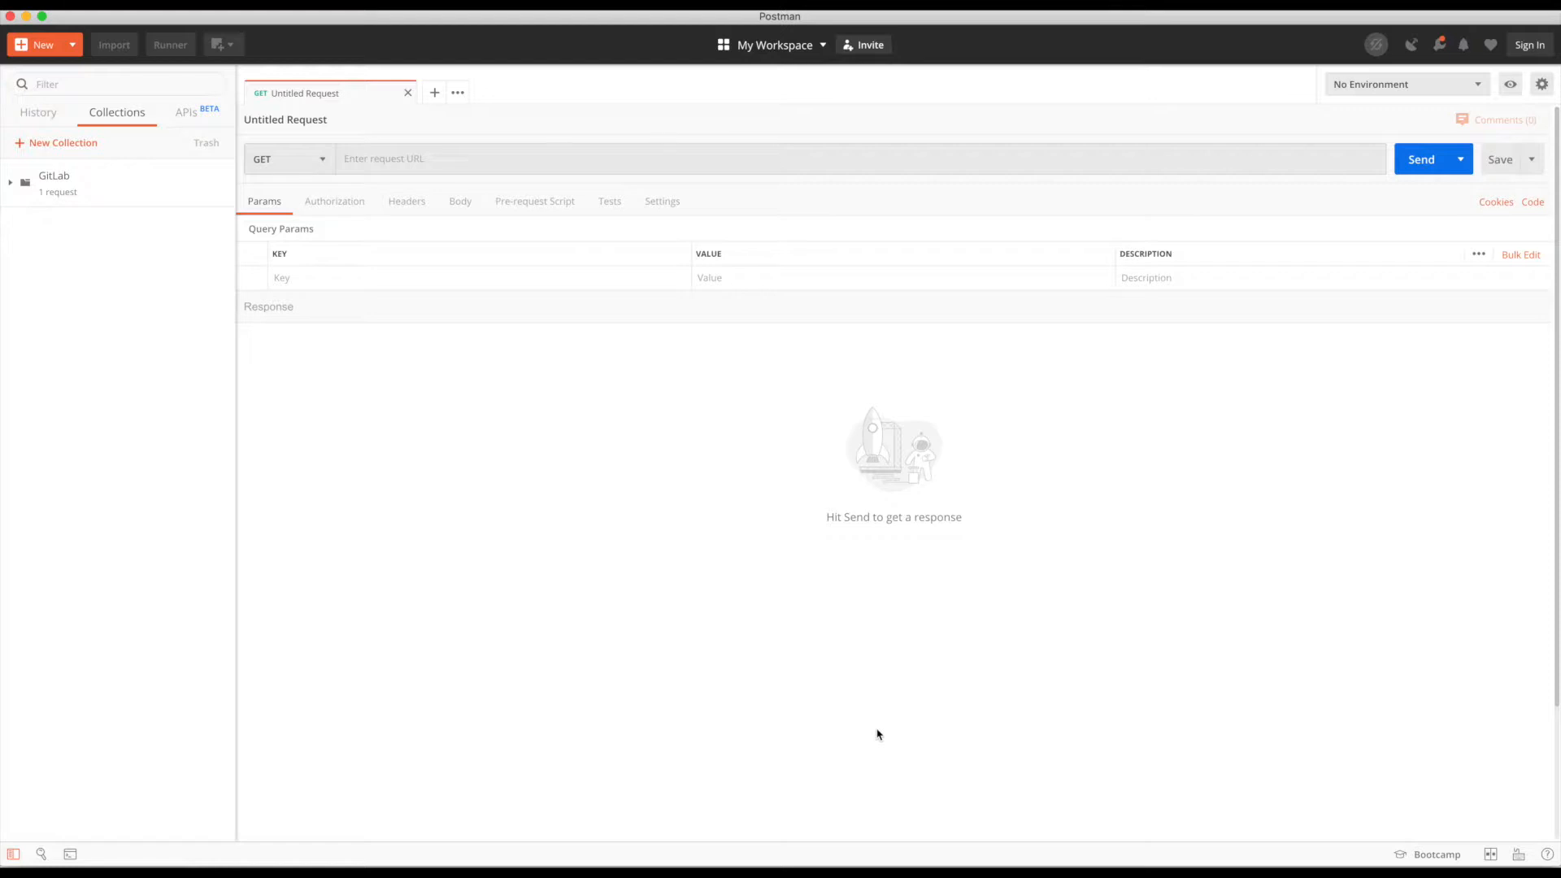
click(312, 161)
click(280, 218)
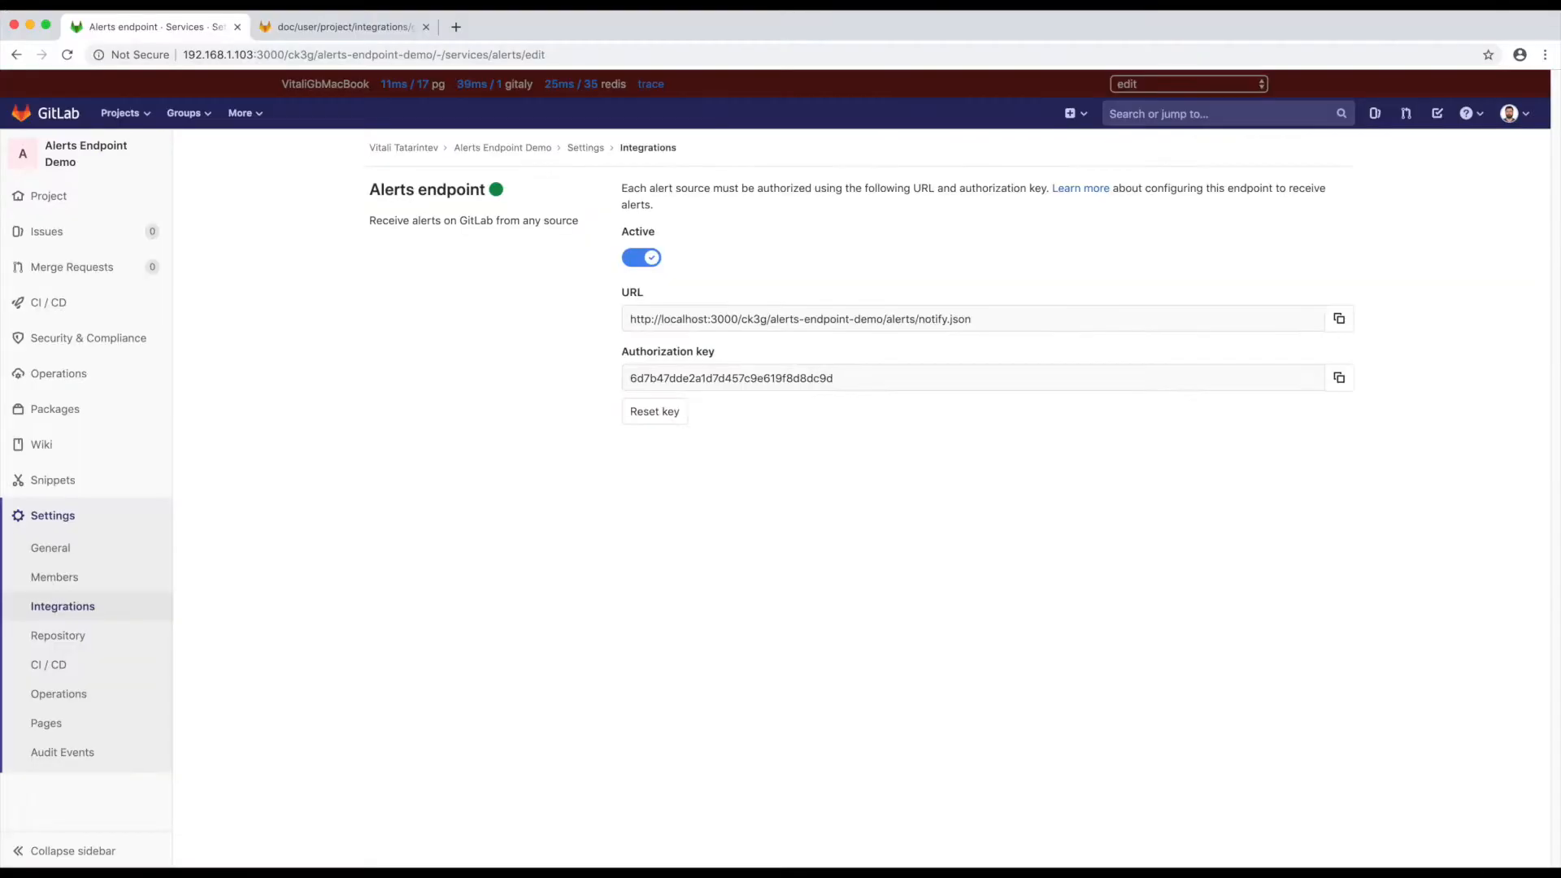
click(1340, 320)
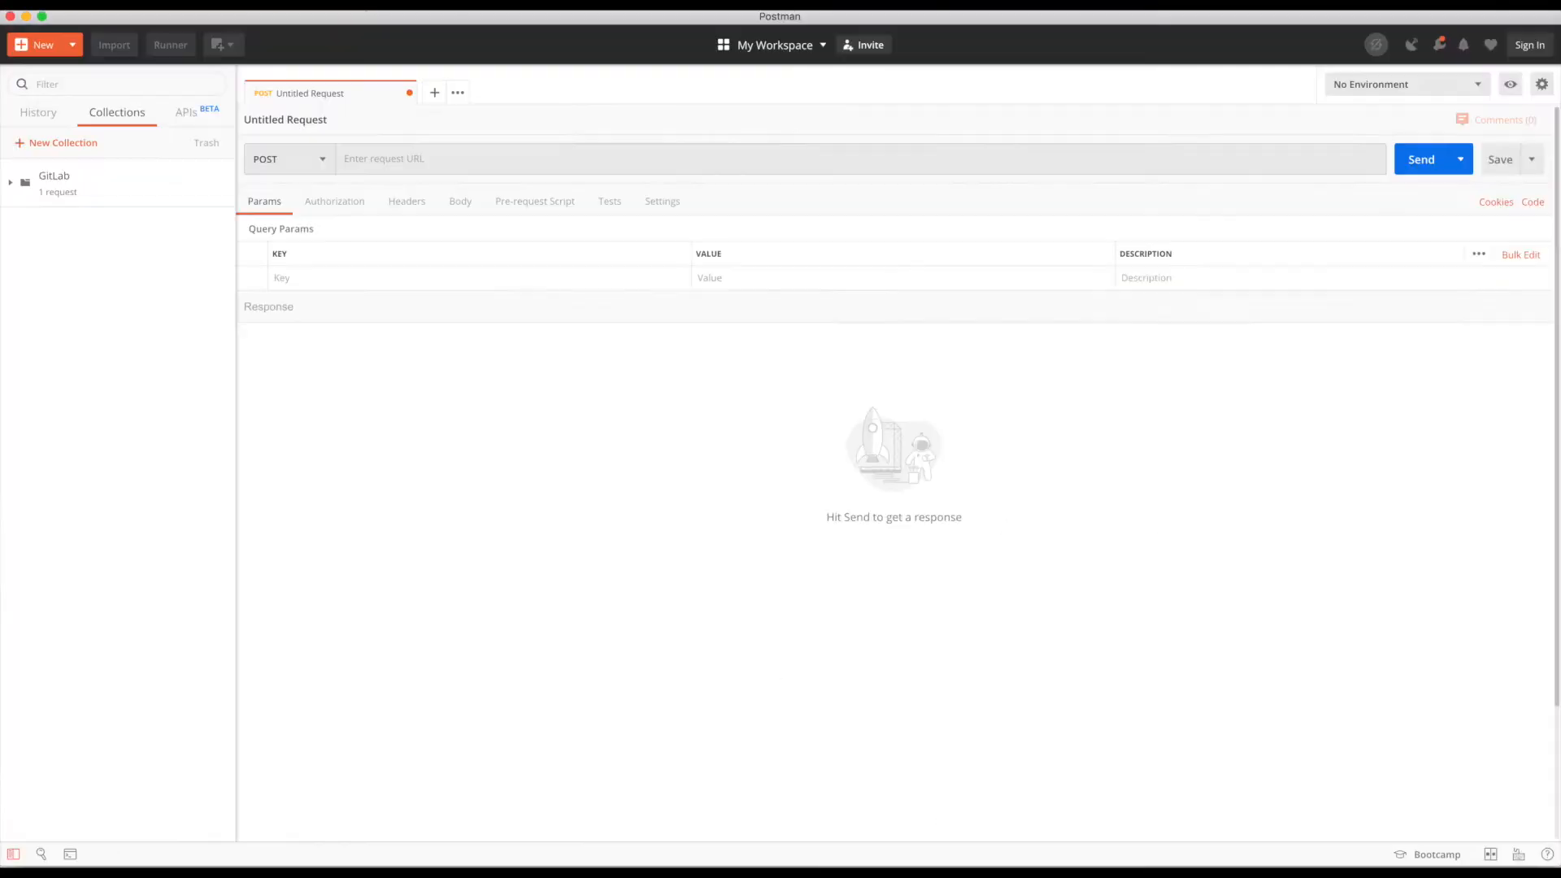
click(415, 154)
key(super+v)
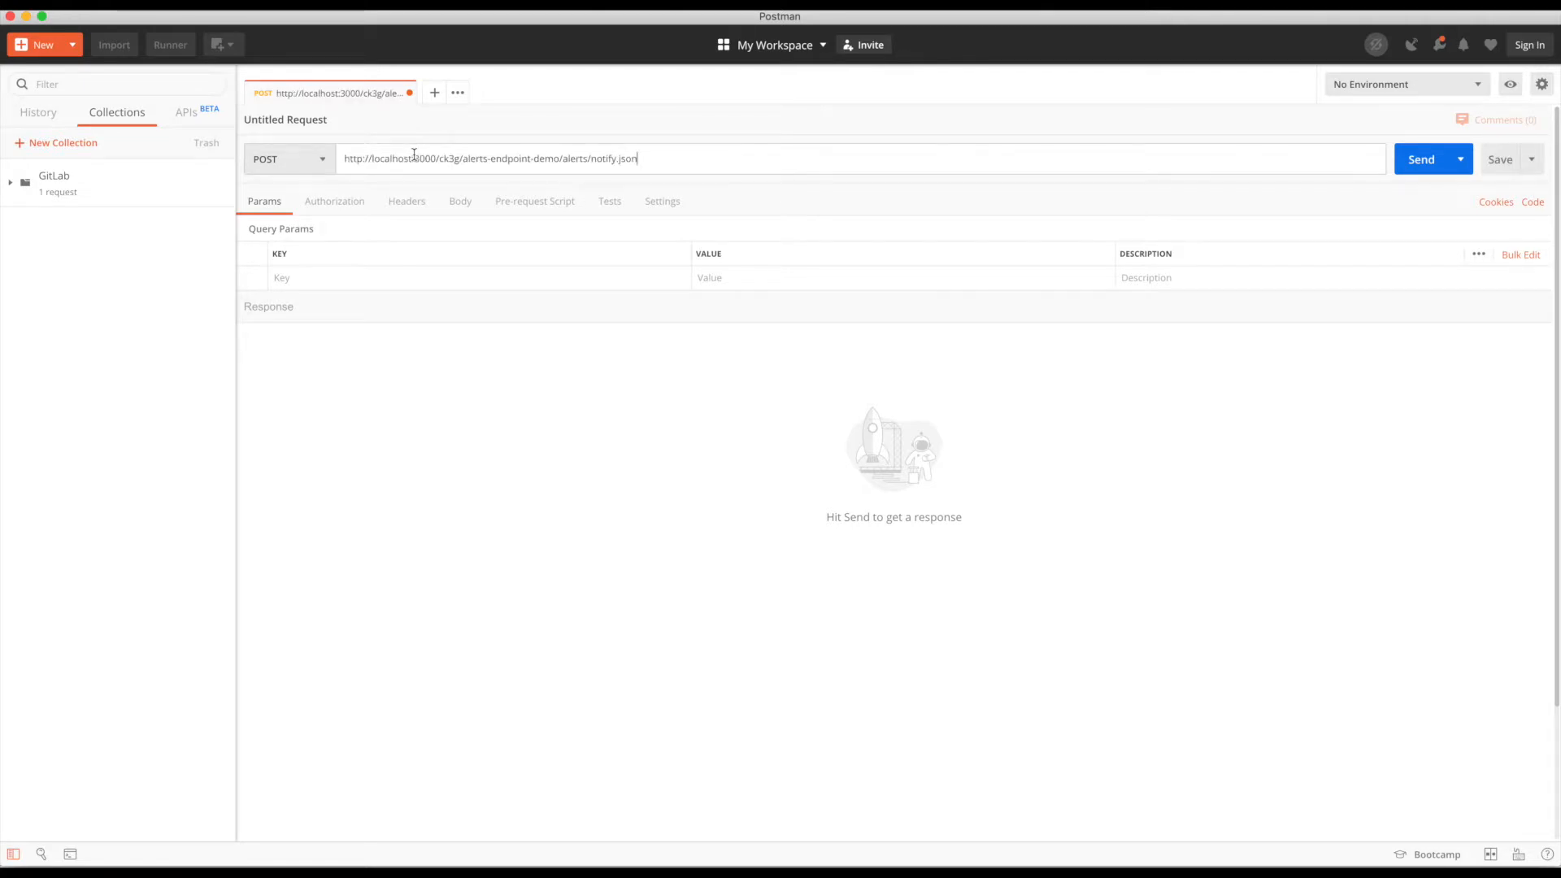
Set the request's authorization to Bearer Token and paste the authorization key copied from GitLab as the token.
click(337, 206)
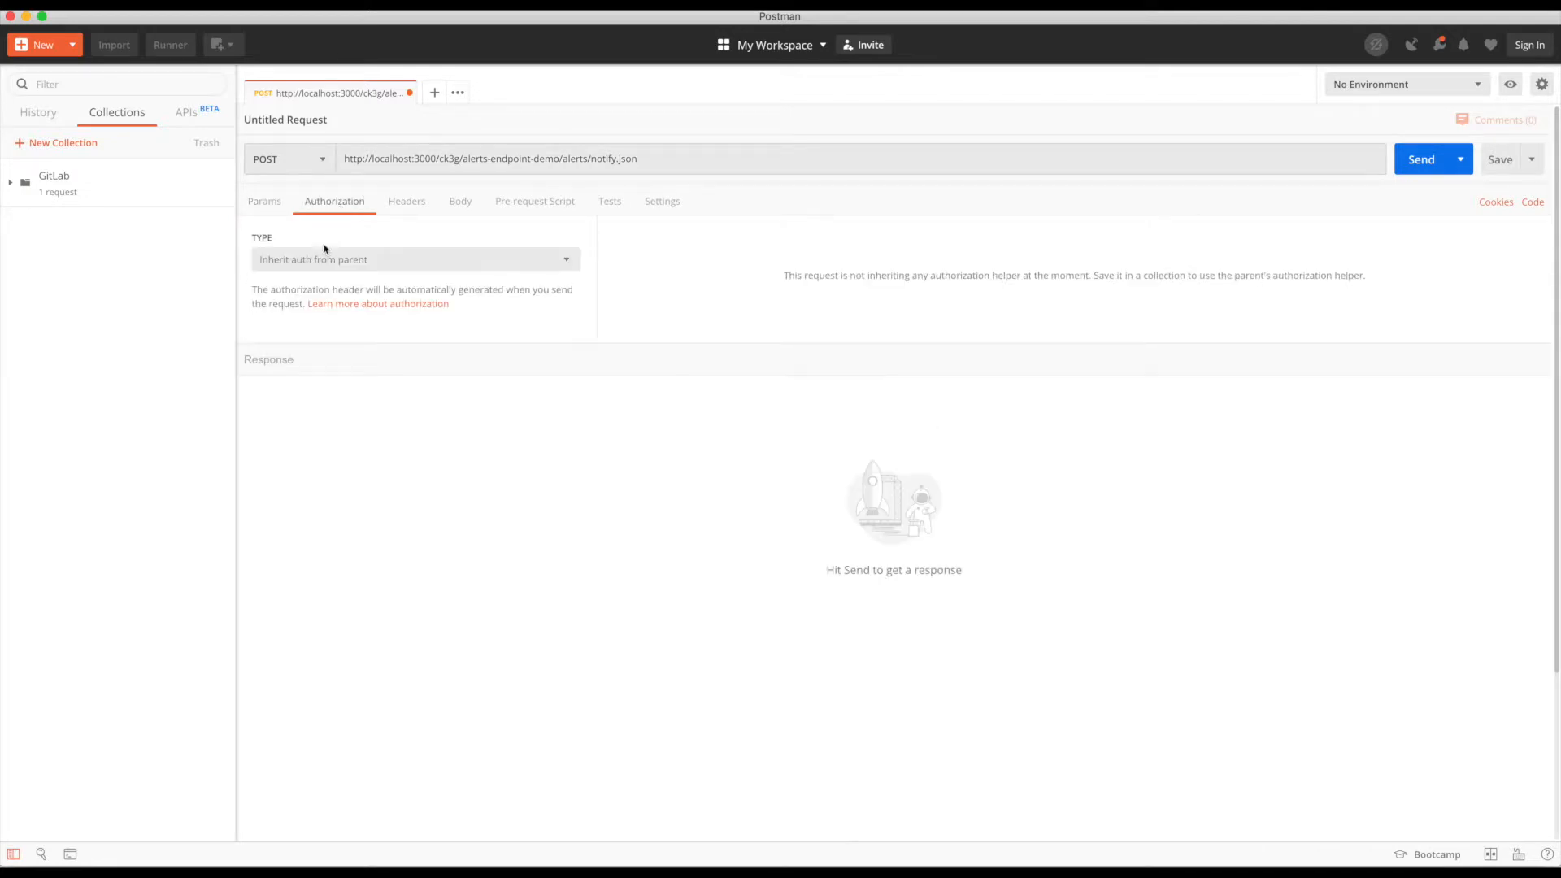
click(313, 268)
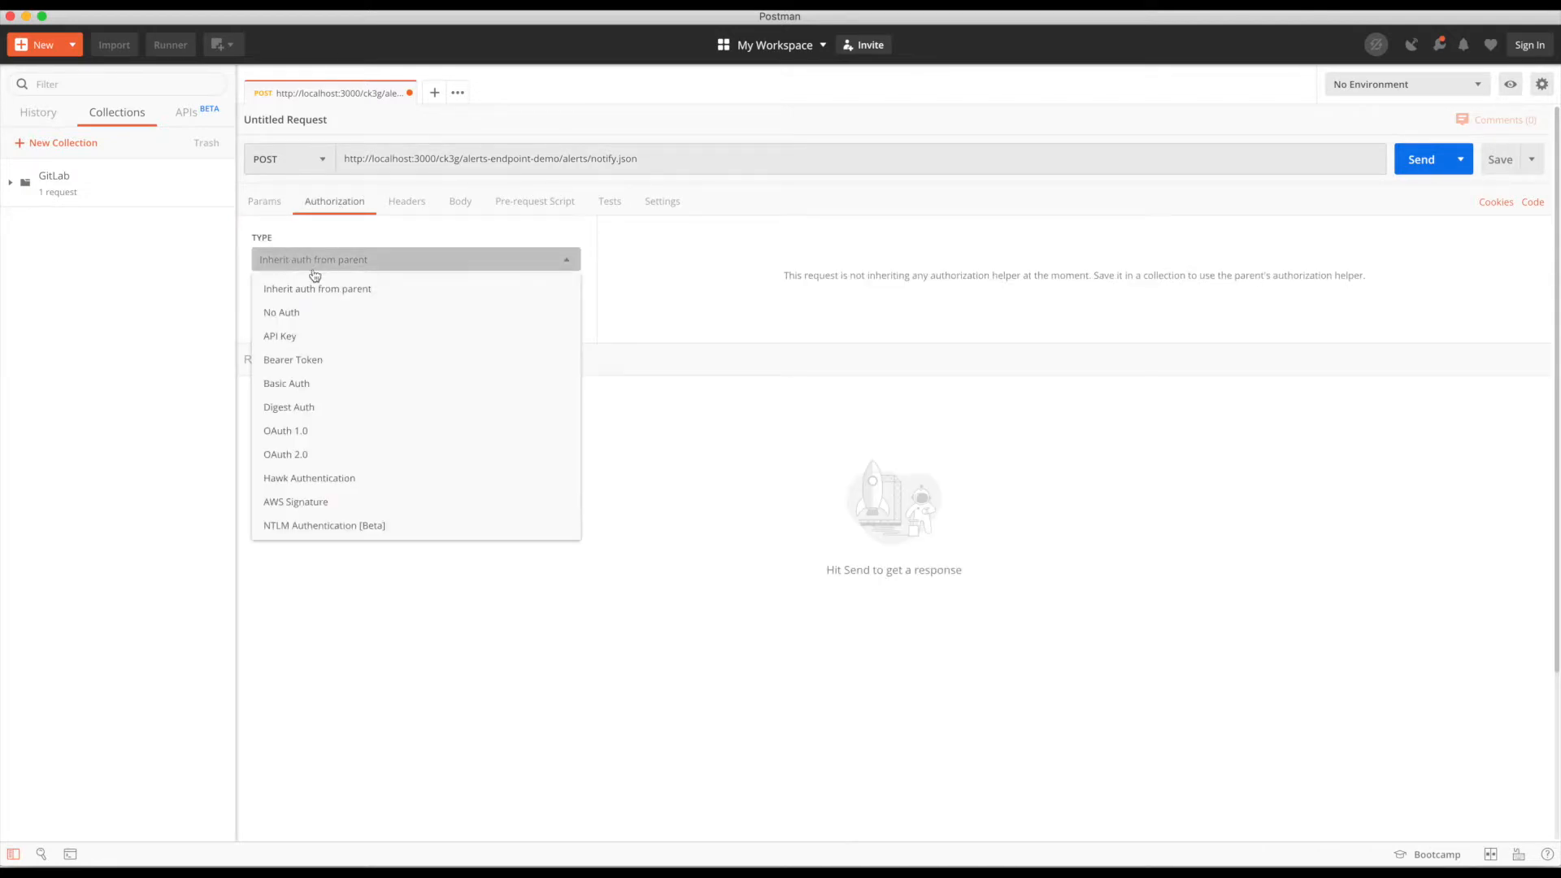
click(315, 365)
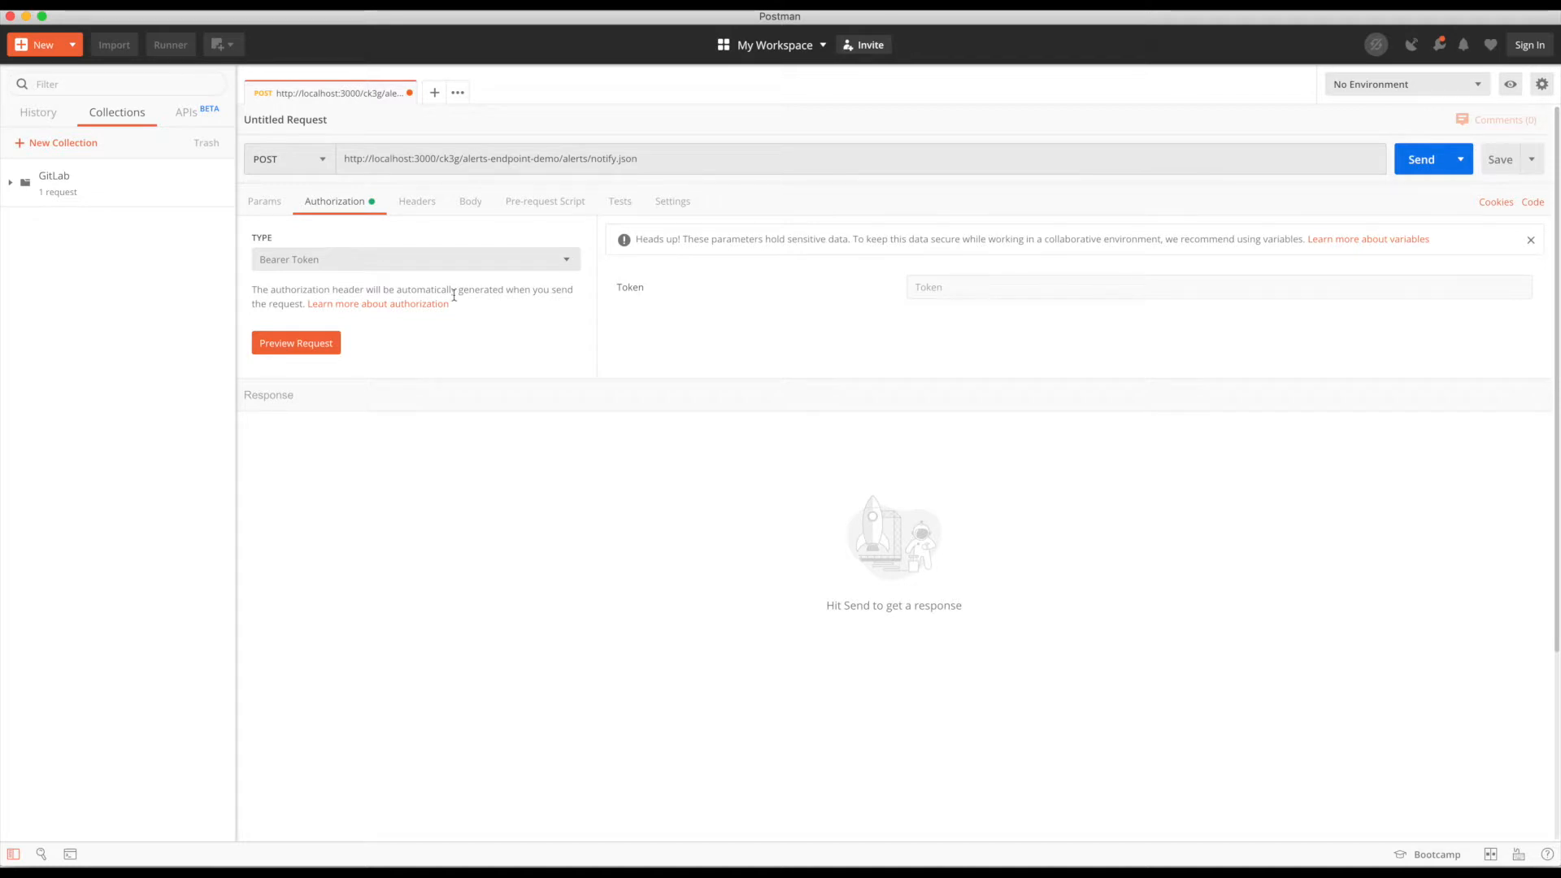
key(super+Tab)
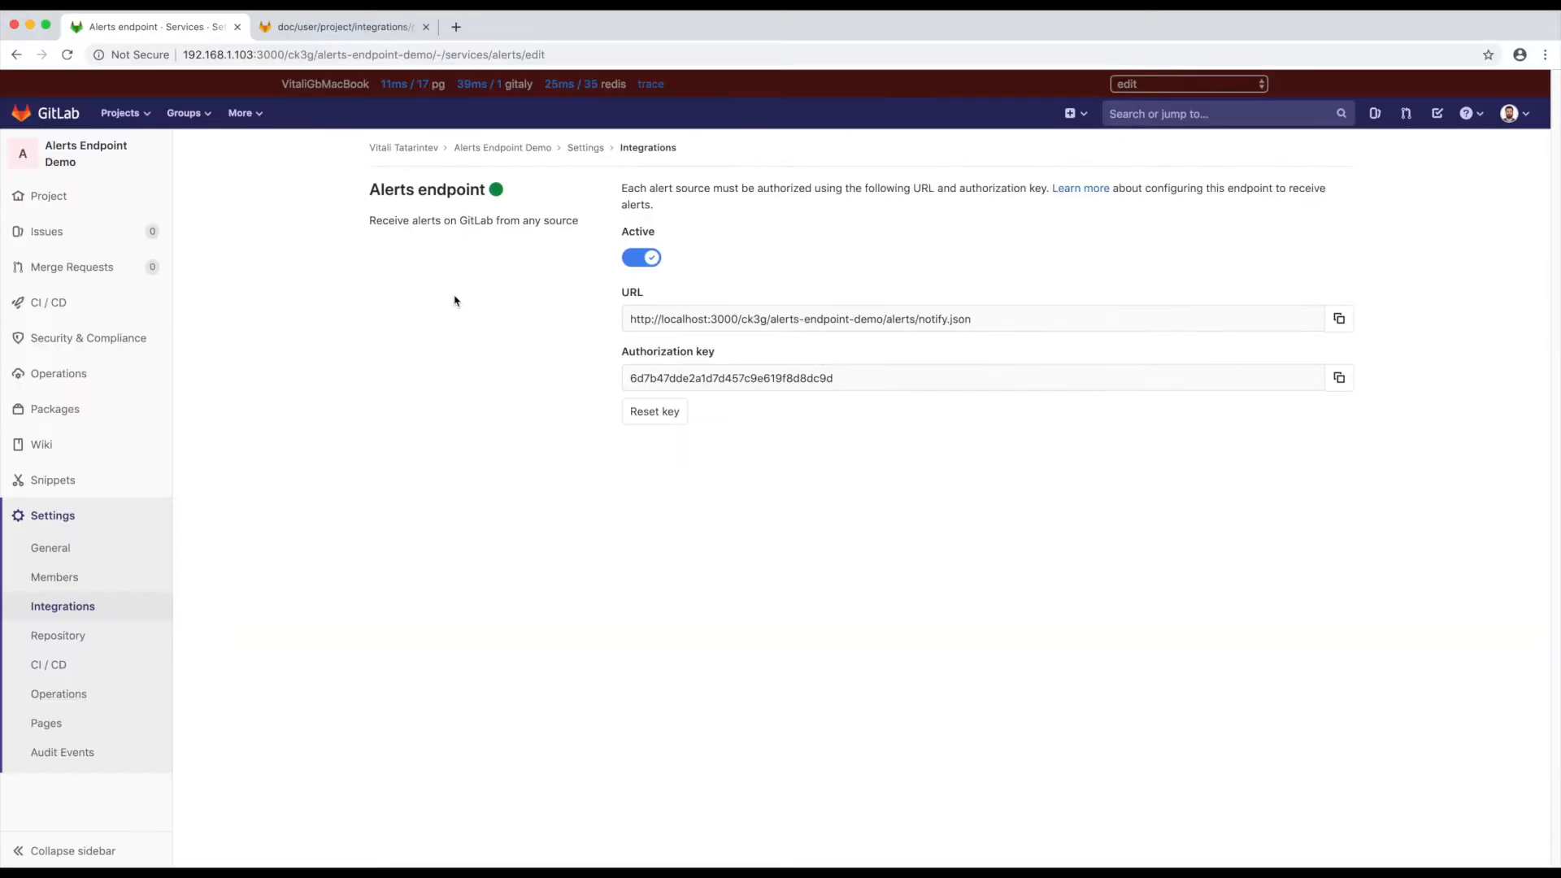
click(1339, 378)
key(super+Tab)
key(super+v)
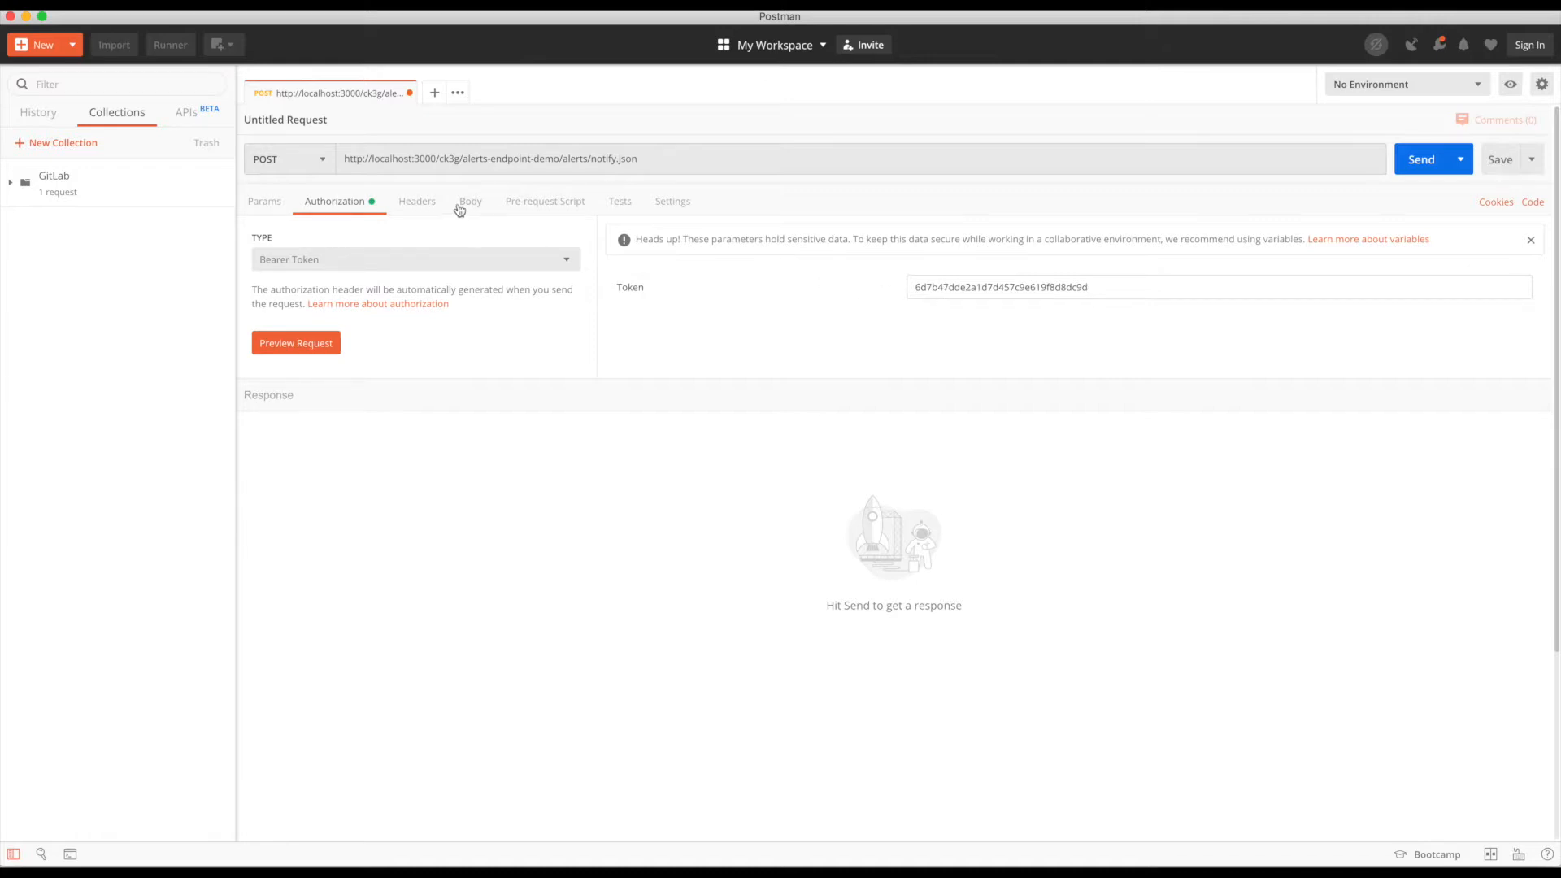
Add a Content-Type header with the value application/json to the request.
click(425, 208)
click(346, 274)
text(Content-Type)
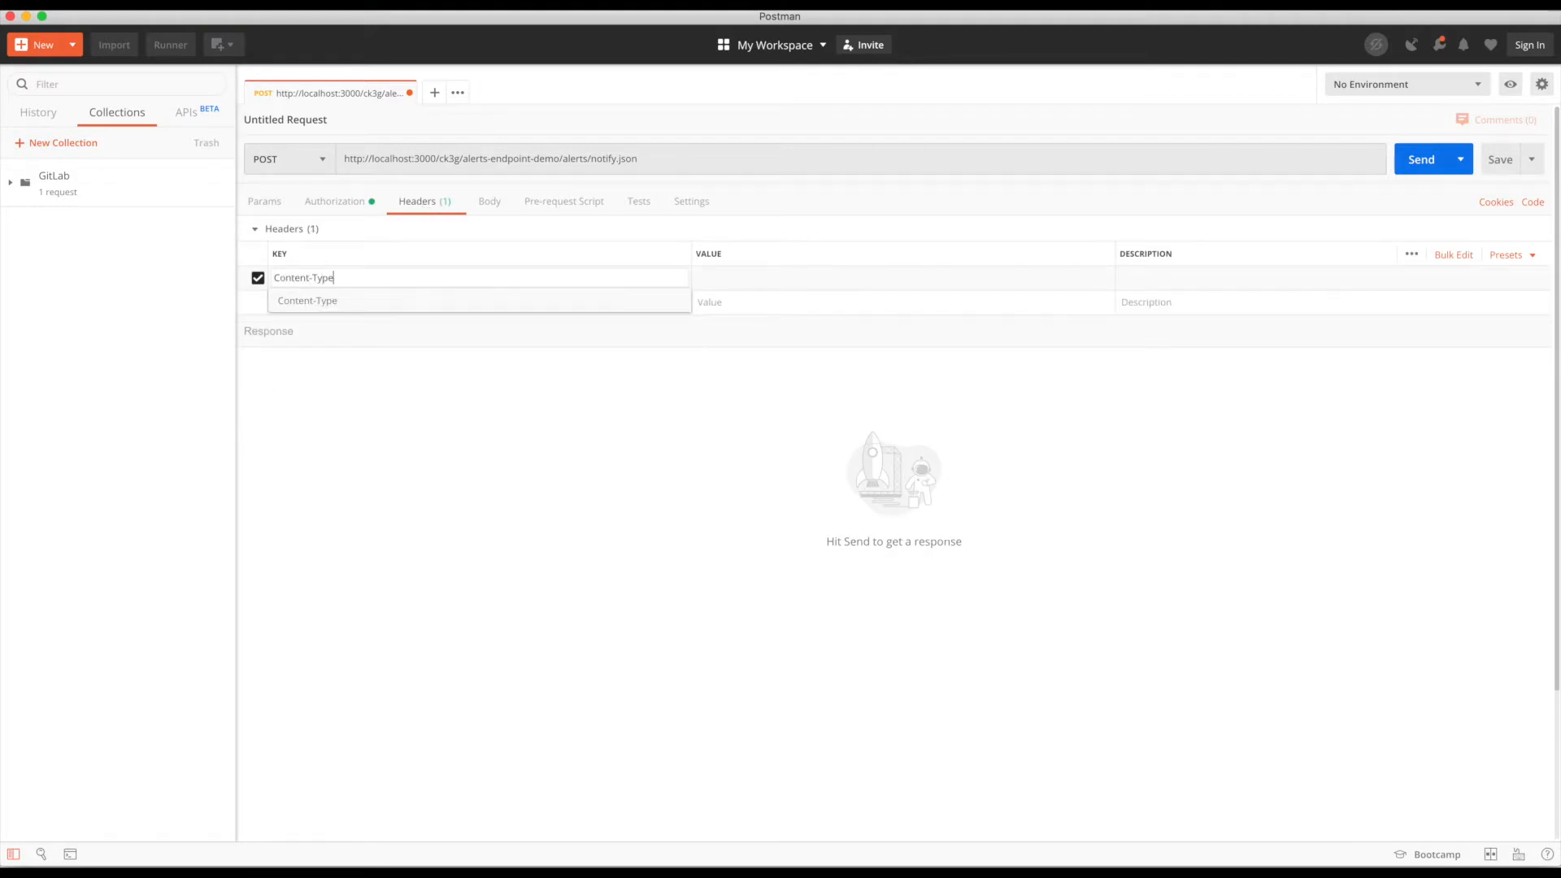
key(Tab)
text(a)
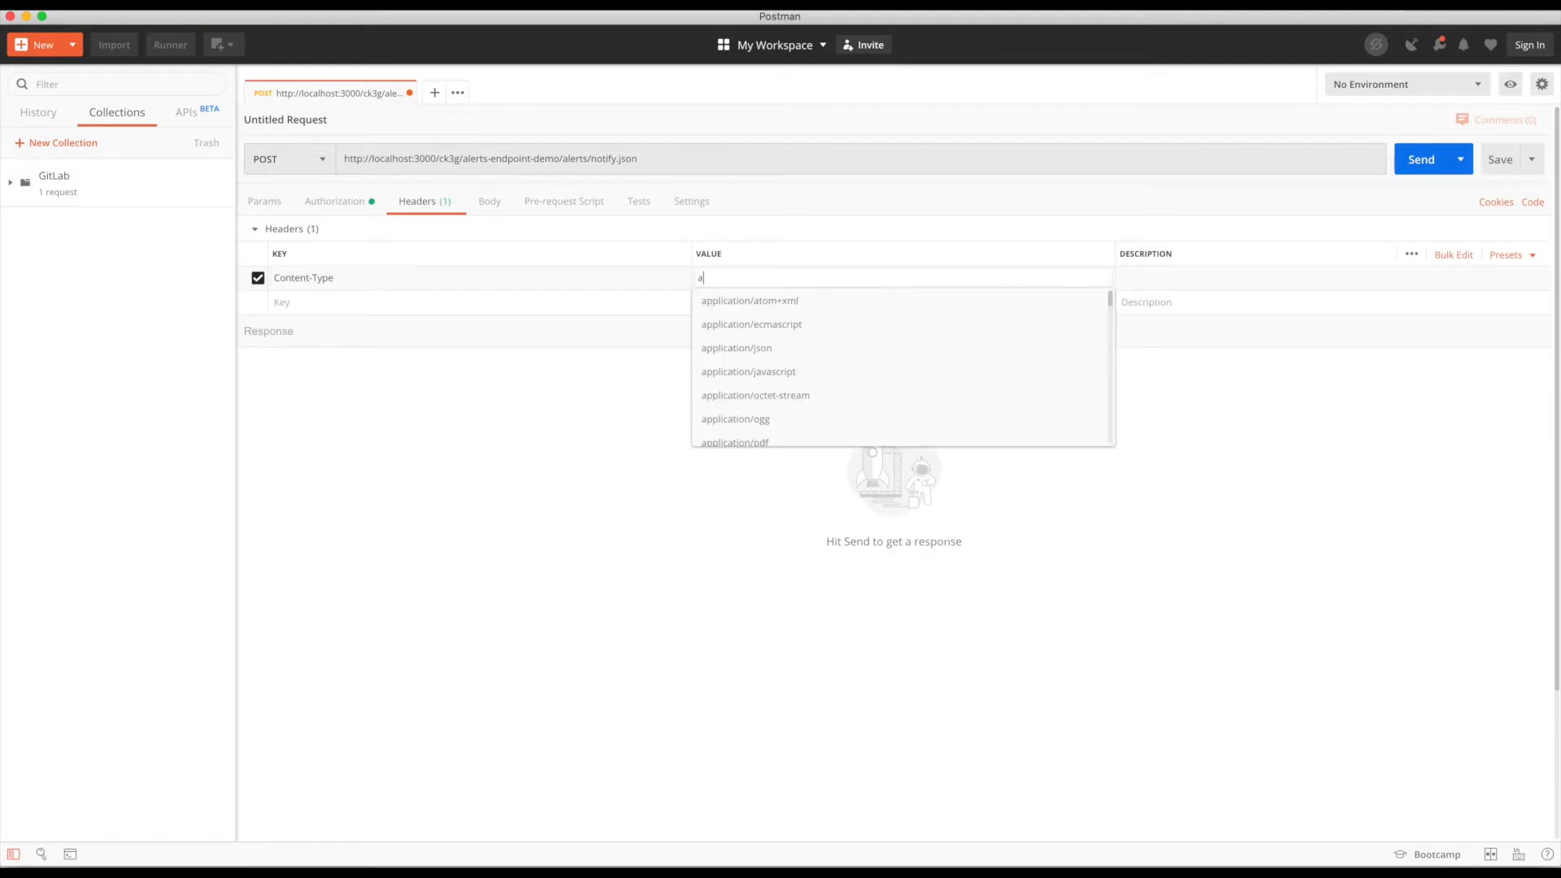
text(pplication/json)
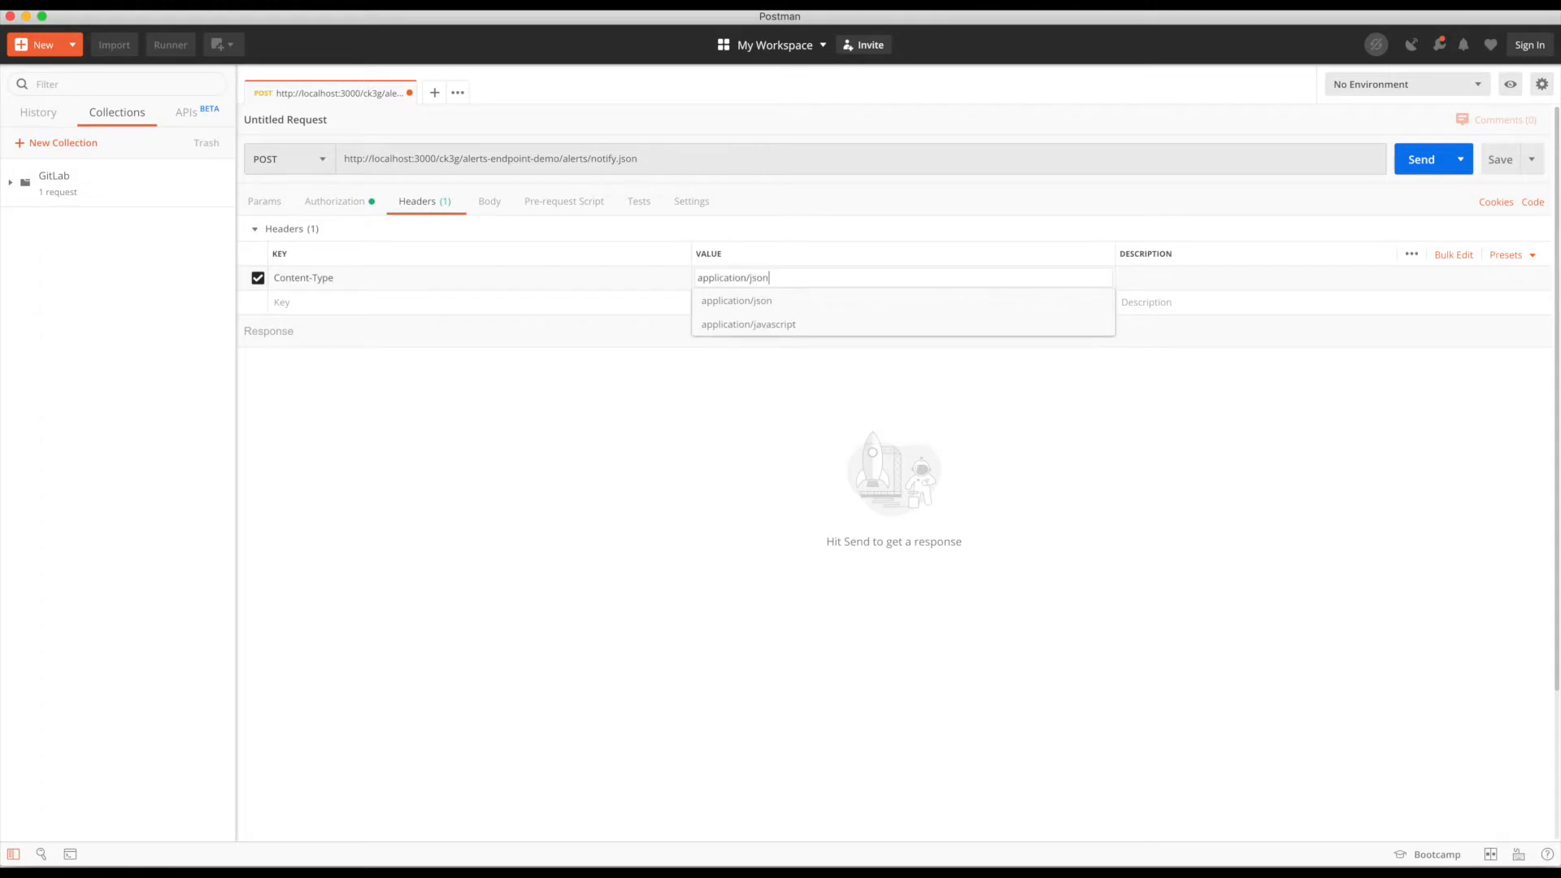
key(Return)
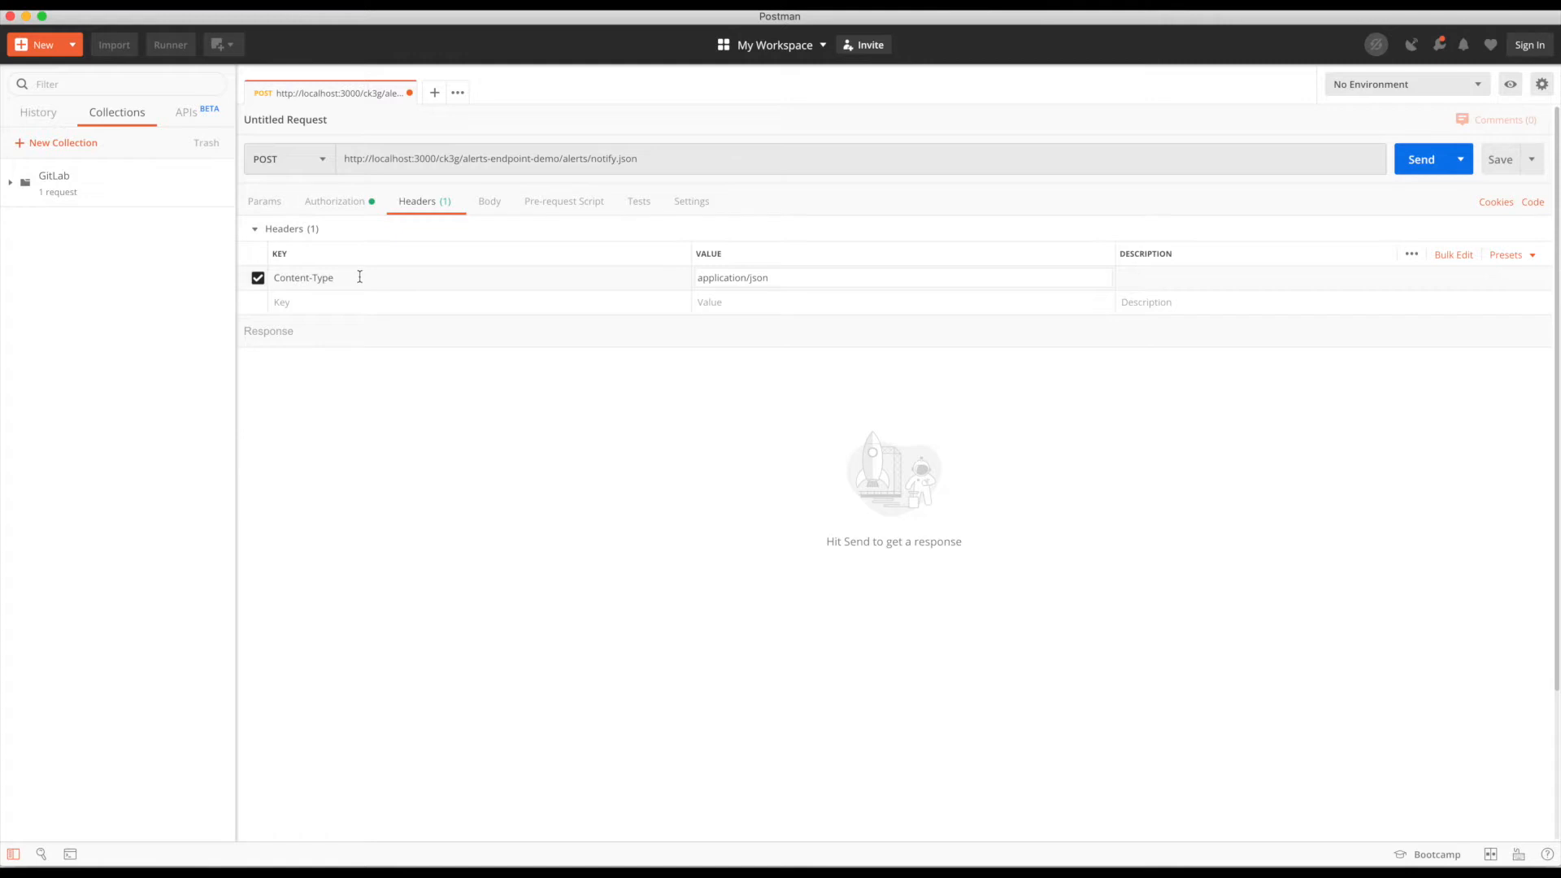
Paste the raw JSON alert payload titled "Alert's title", with nested additional_params groups, as the request body and send it.
click(497, 203)
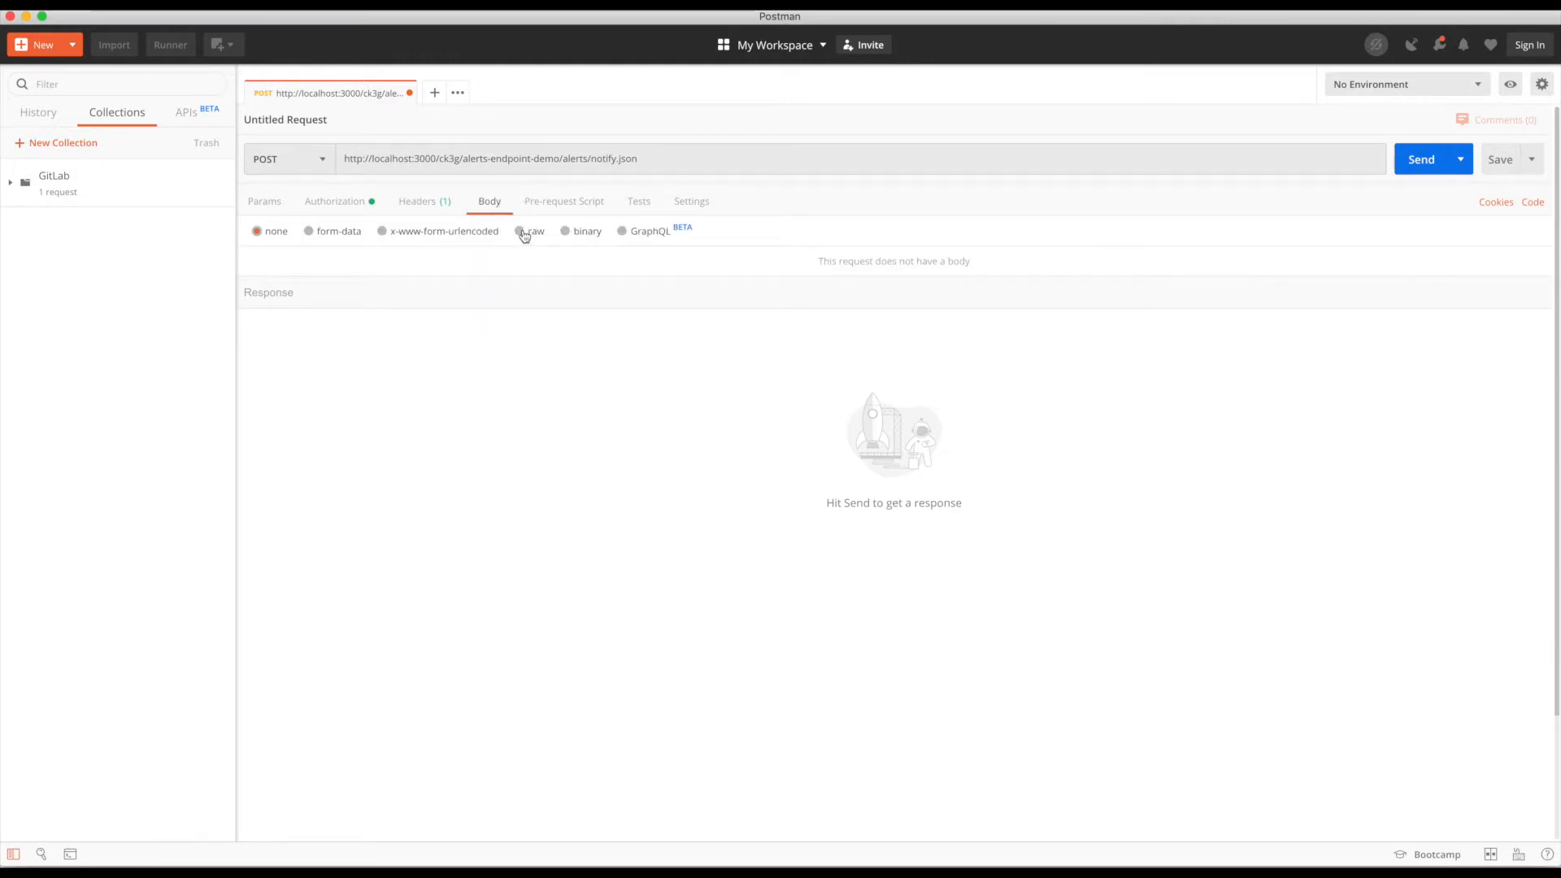
click(522, 234)
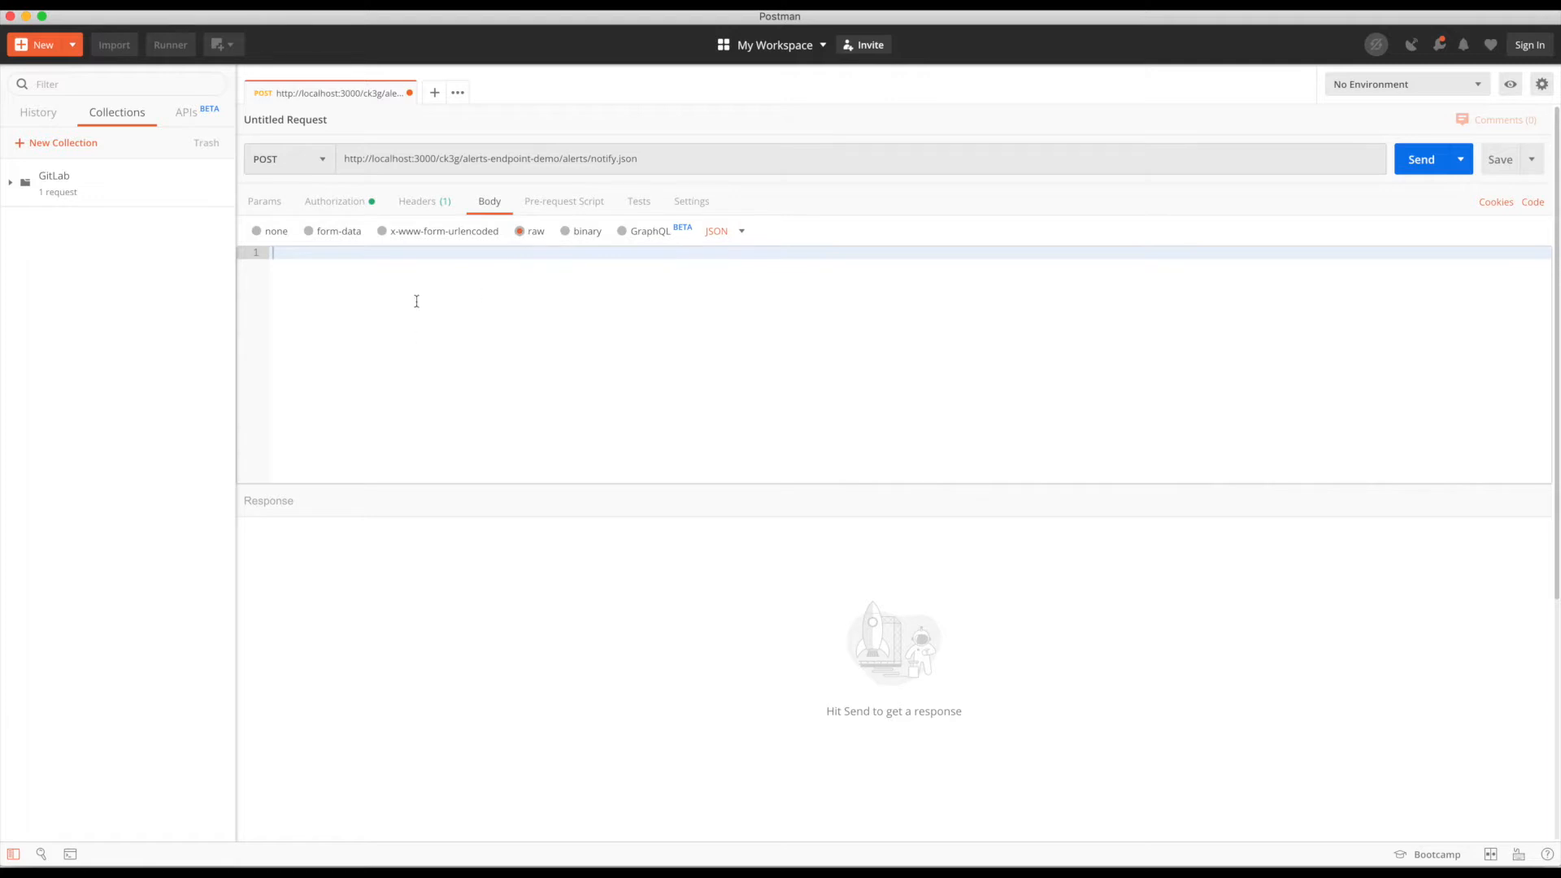
key(super+v)
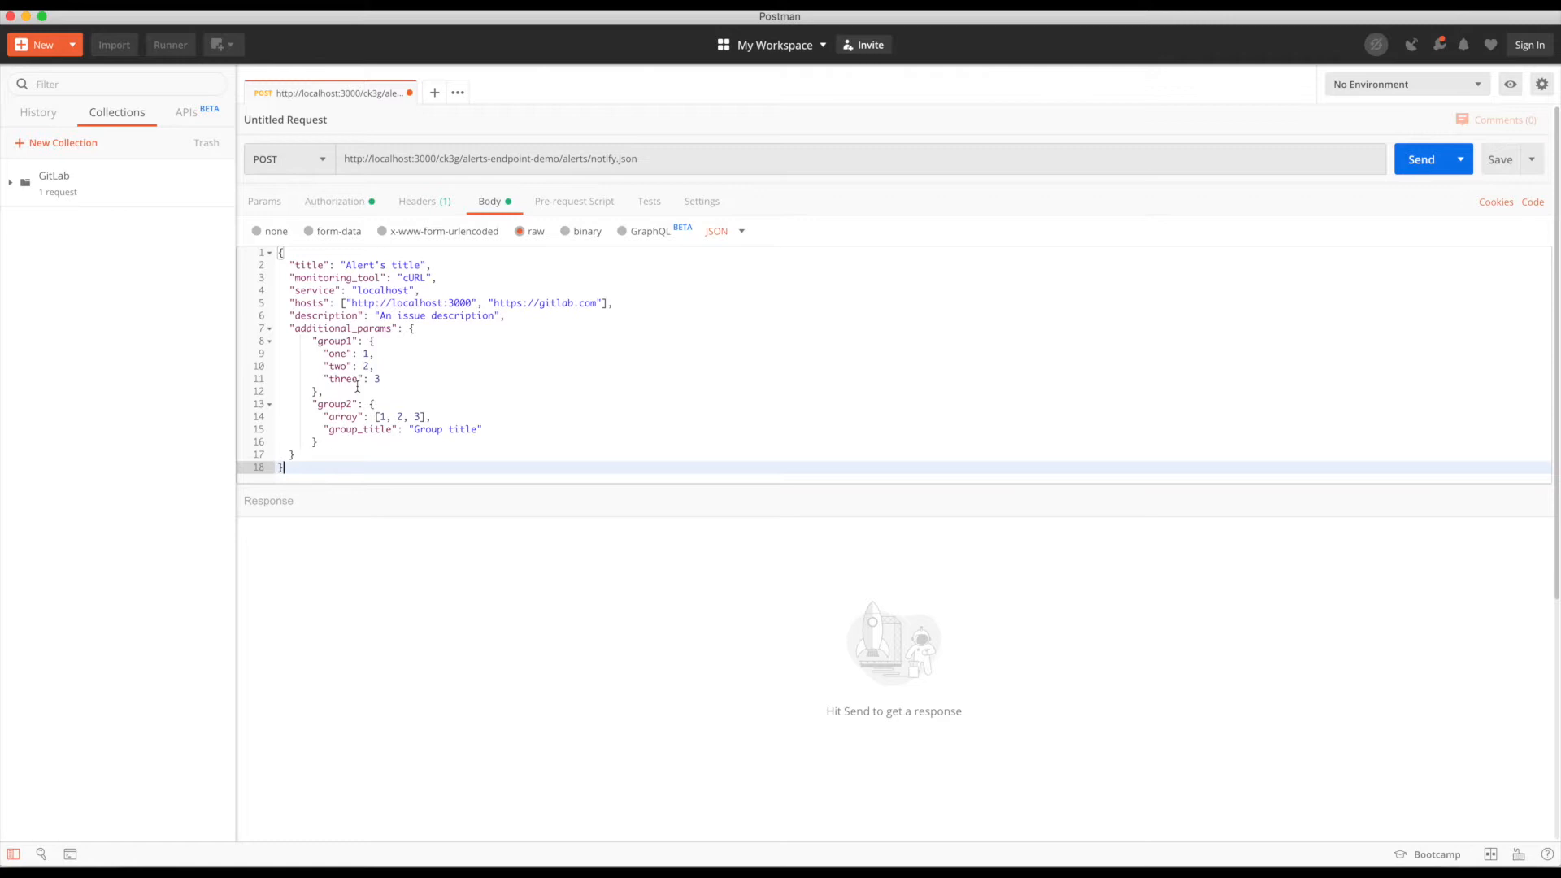
click(1421, 162)
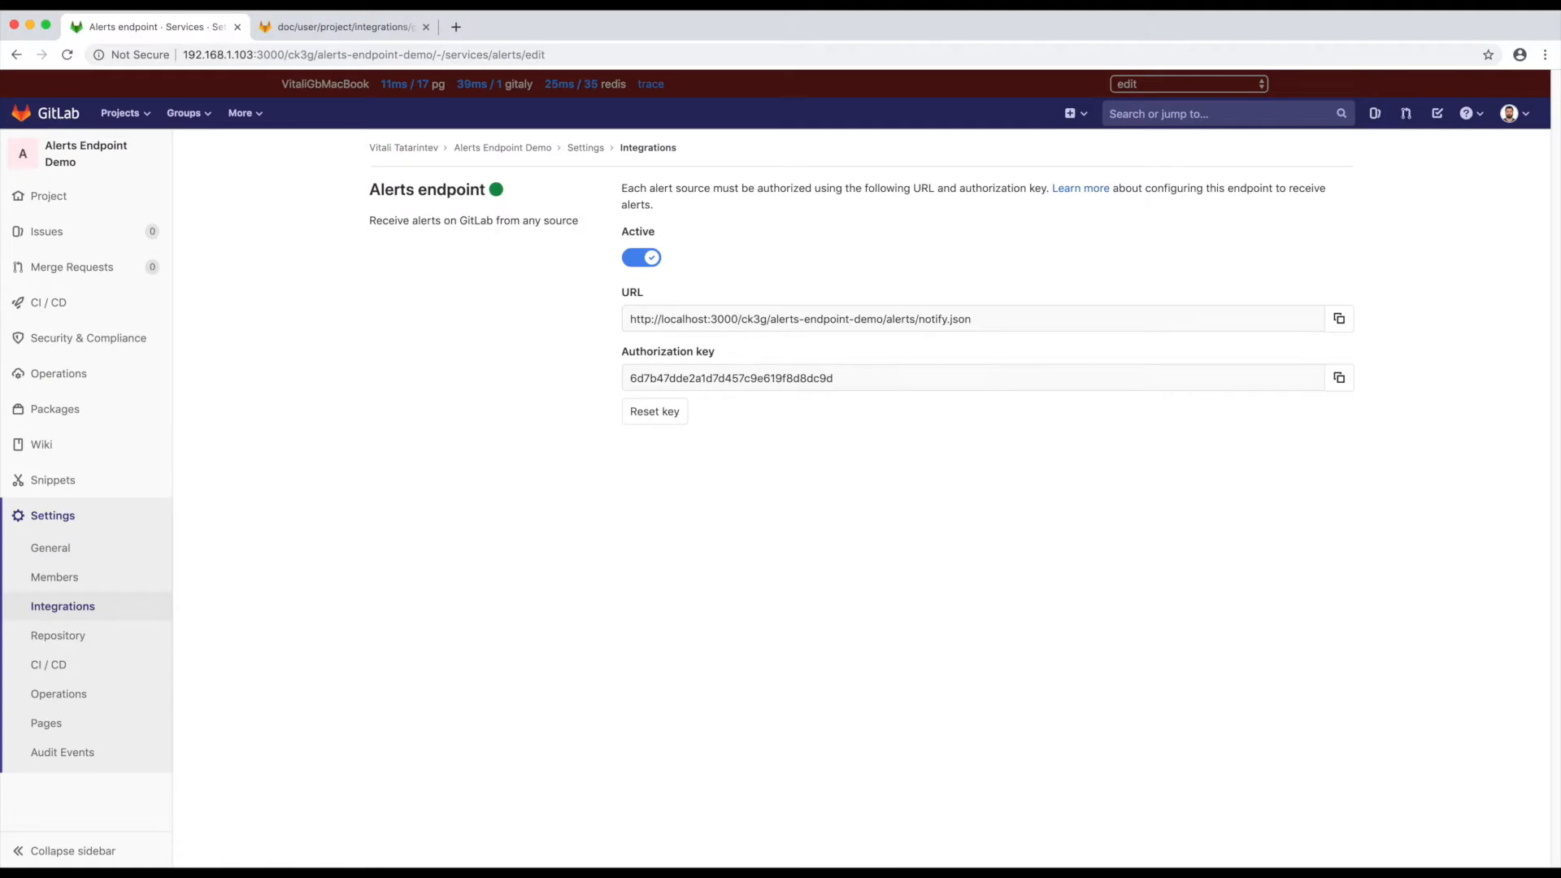
Open the "Alert's title" issue in GitLab and compare its alert details with the additional_params in the Postman payload.
mouse_move(81, 232)
click(200, 234)
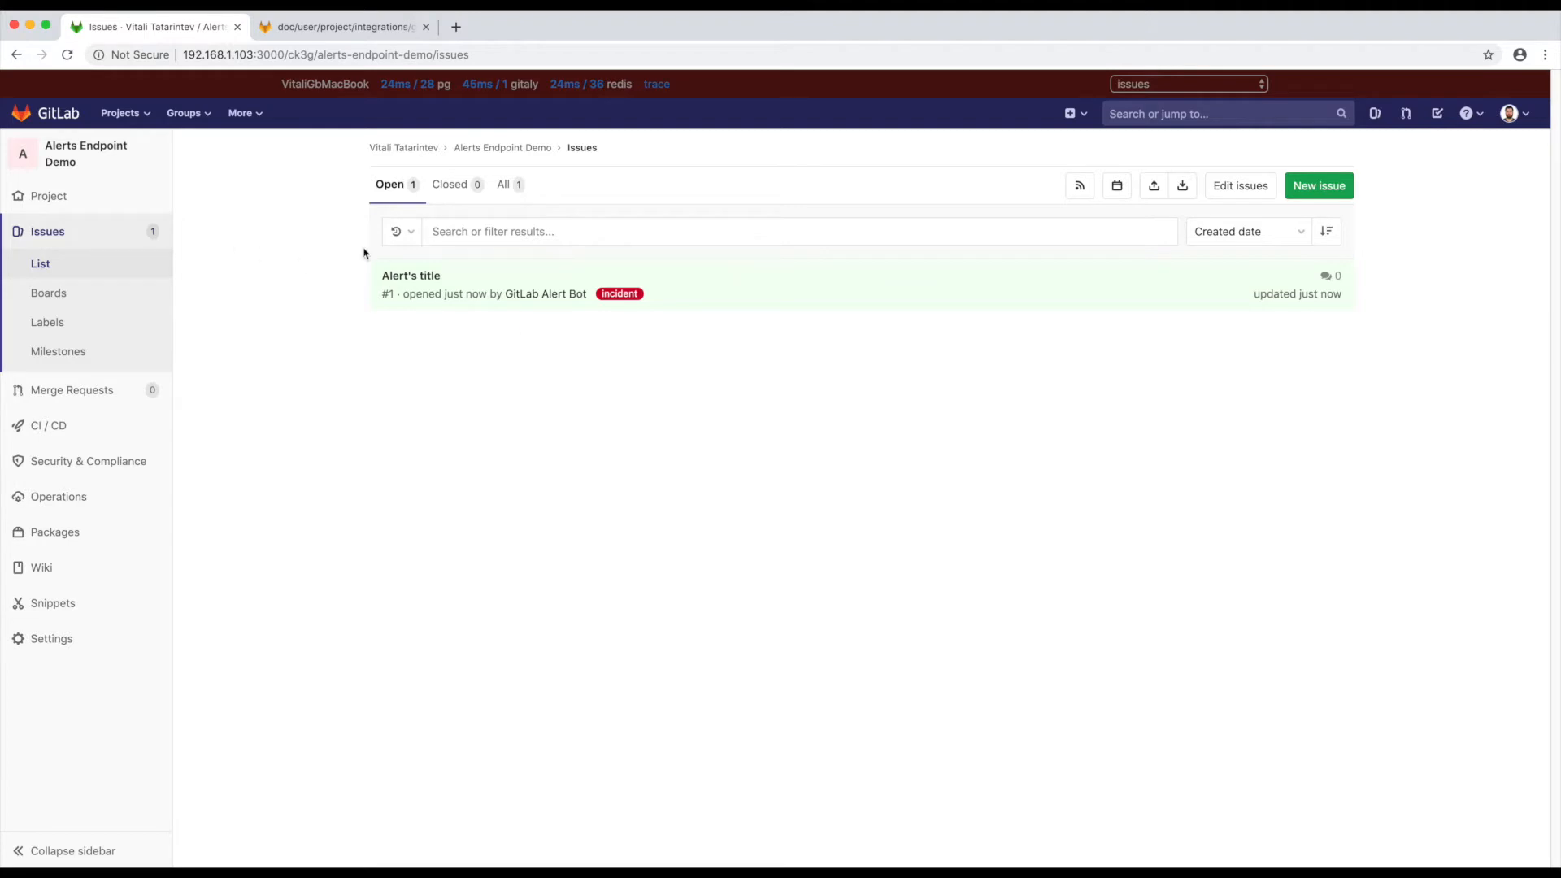
click(409, 280)
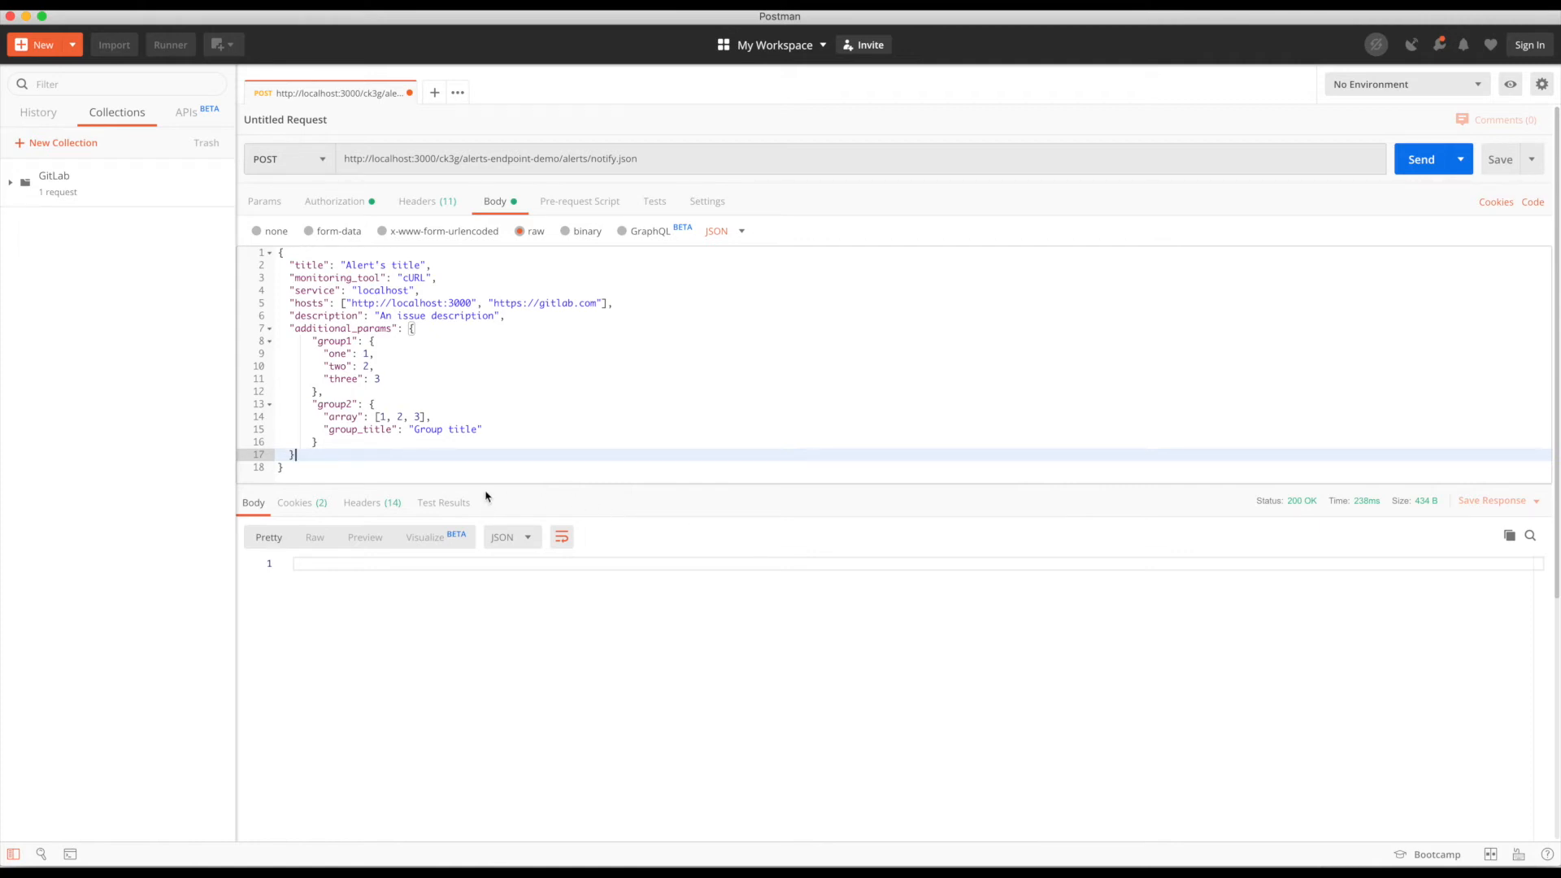
drag(290, 328, 306, 457)
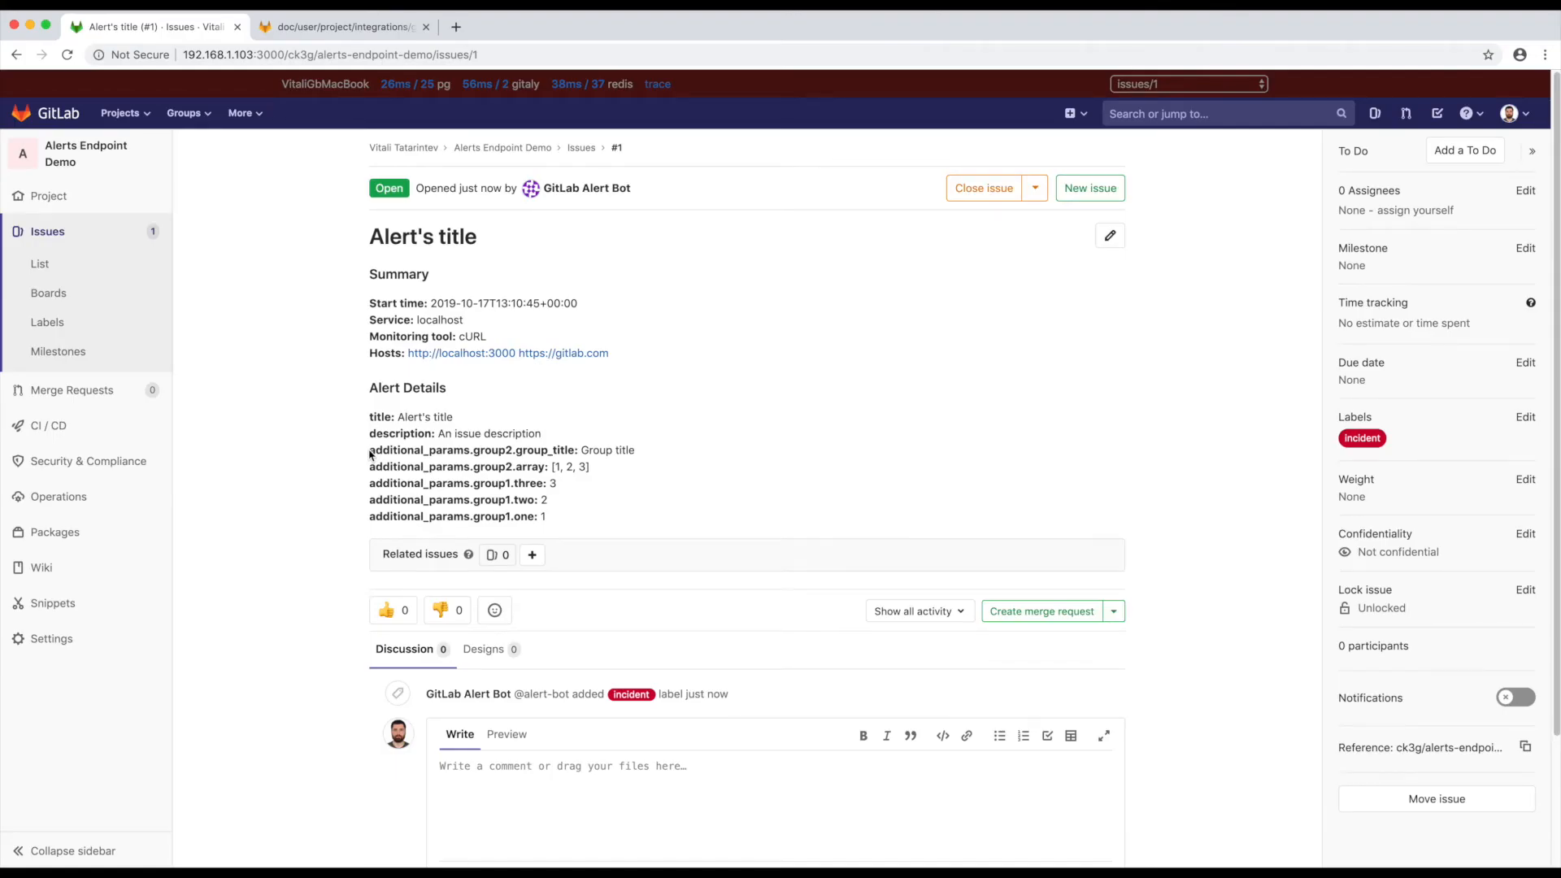
drag(369, 450, 652, 450)
click(651, 450)
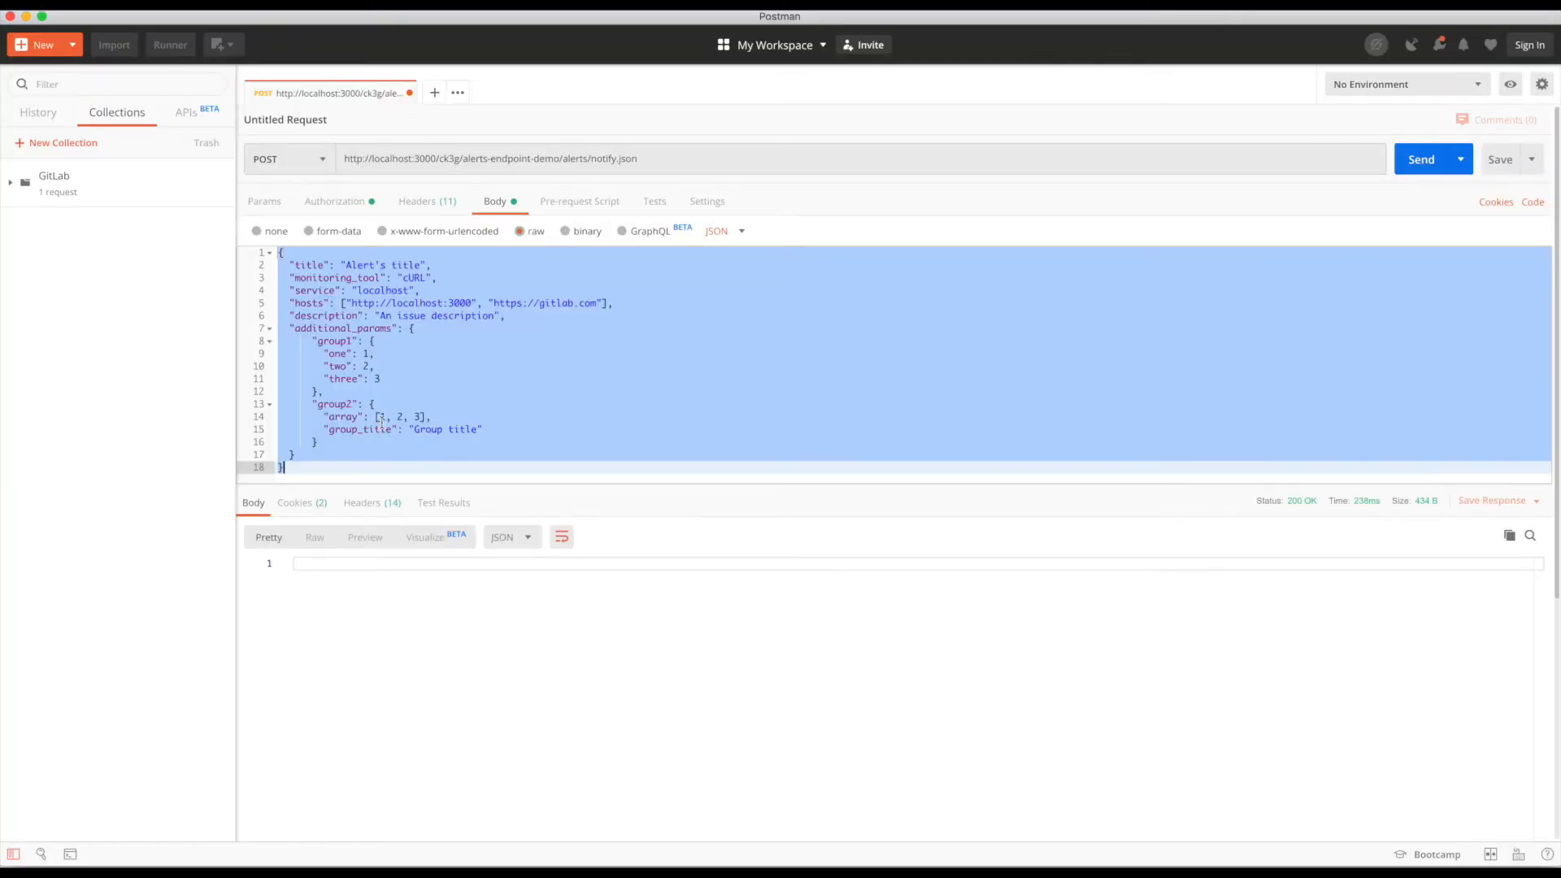
Replace the whole request body in Postman with an empty JSON object {} and send the request.
key(BackSpace)
text({)
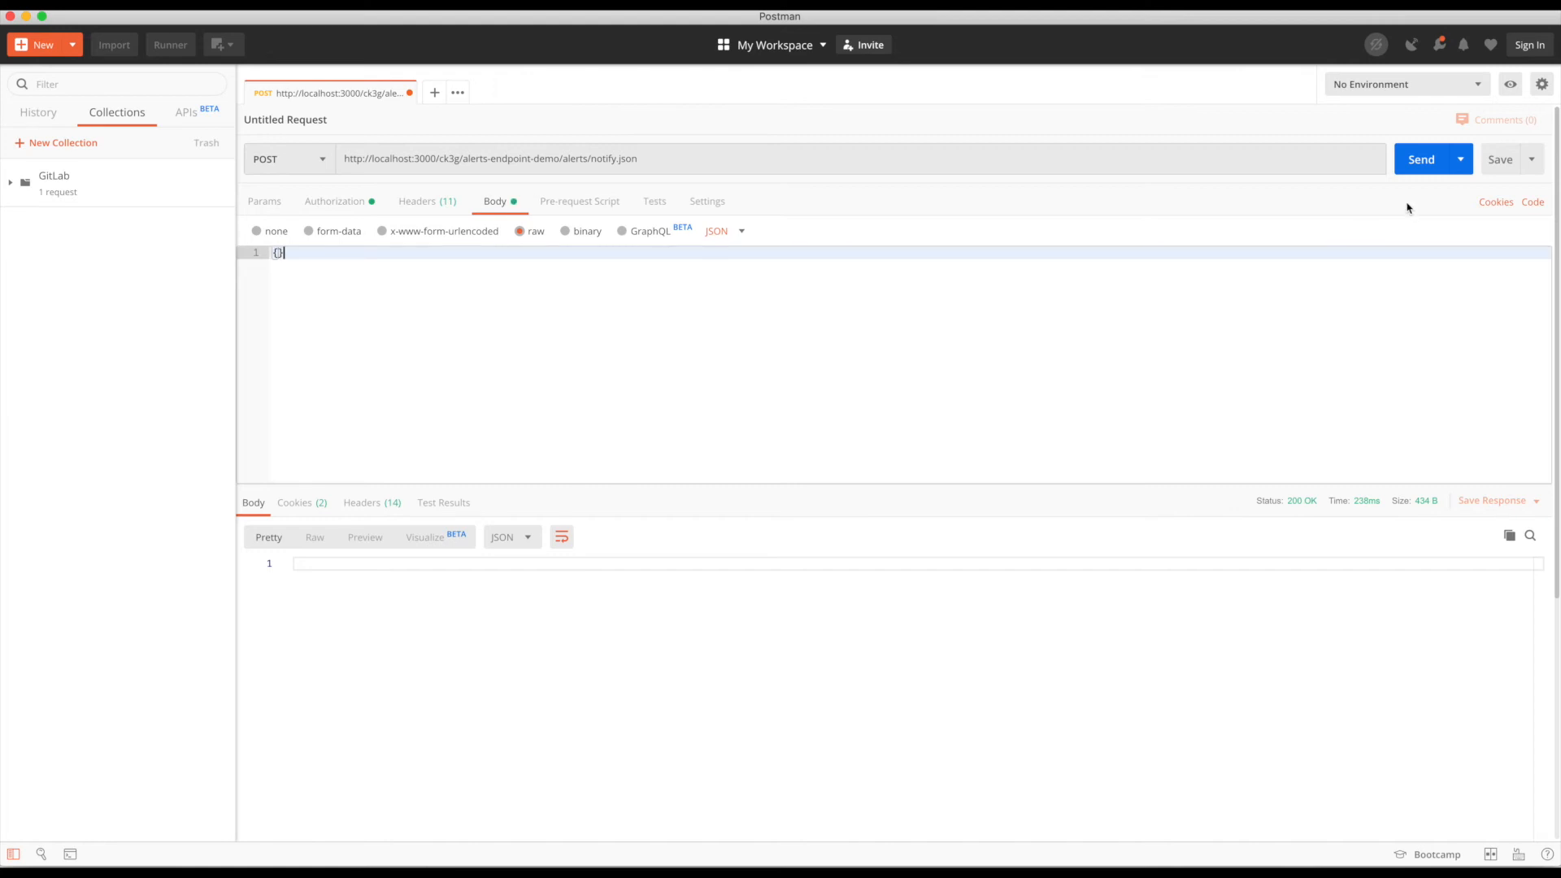
click(1422, 161)
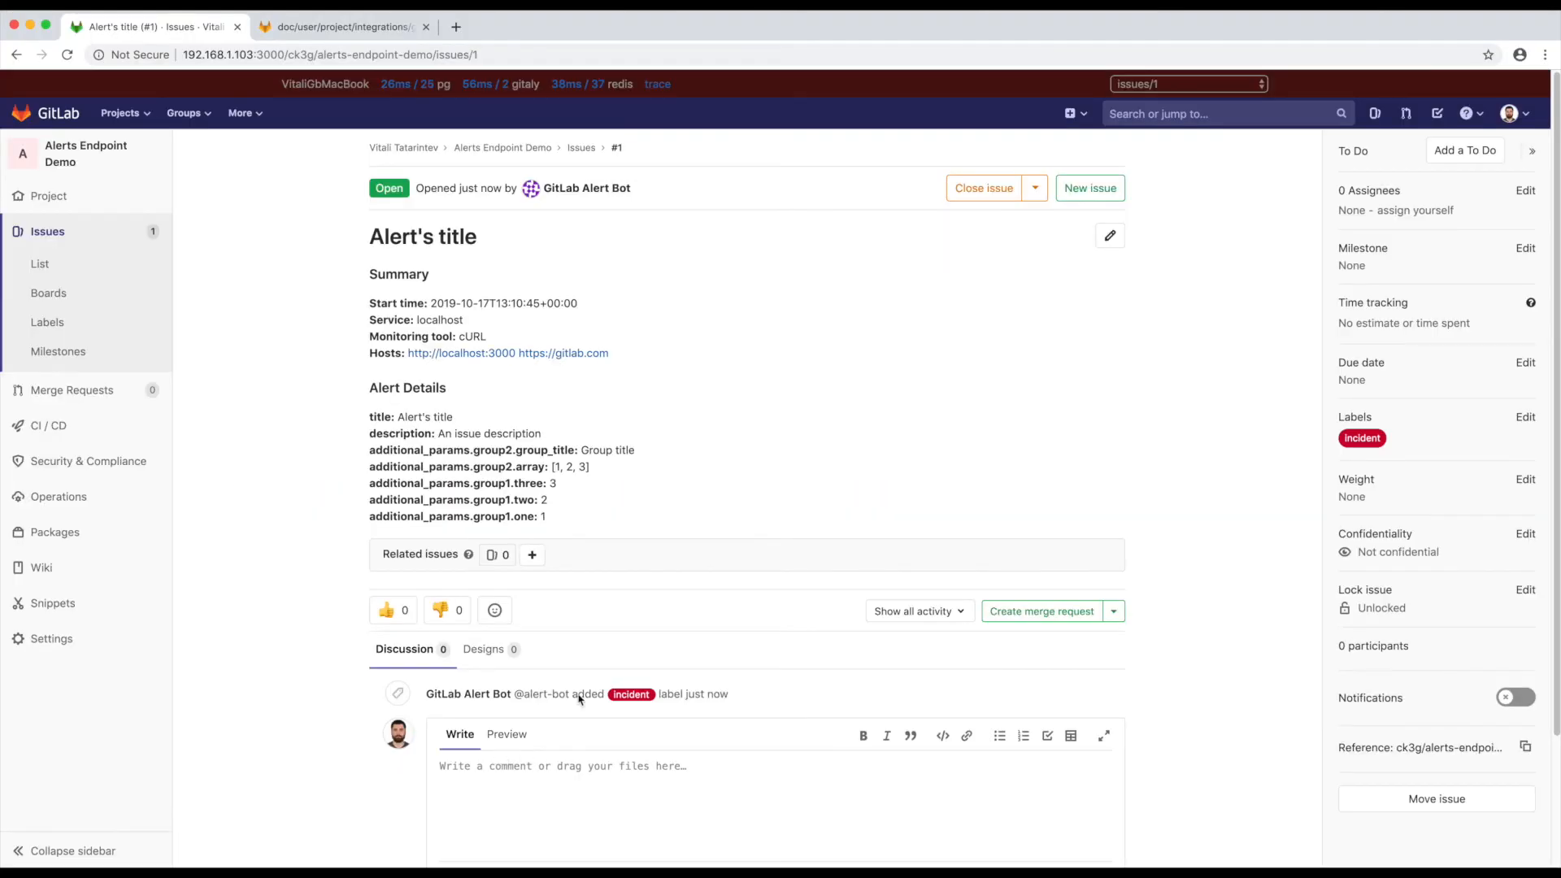
Return to the GitLab project's issue list and open the "New: Incident" issue.
click(581, 149)
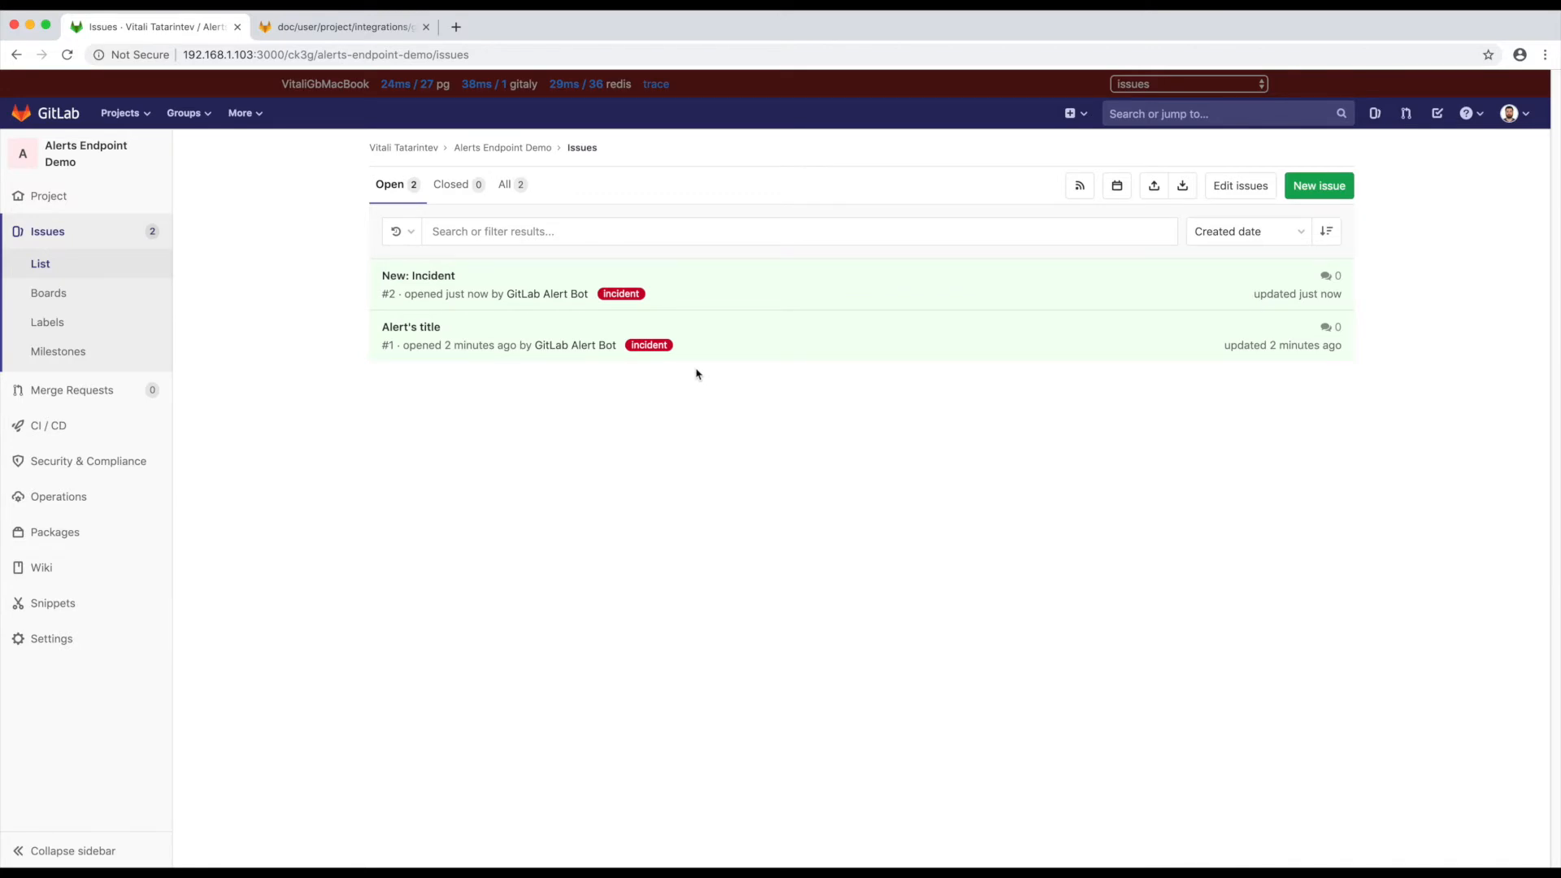
mouse_move(650, 290)
click(434, 277)
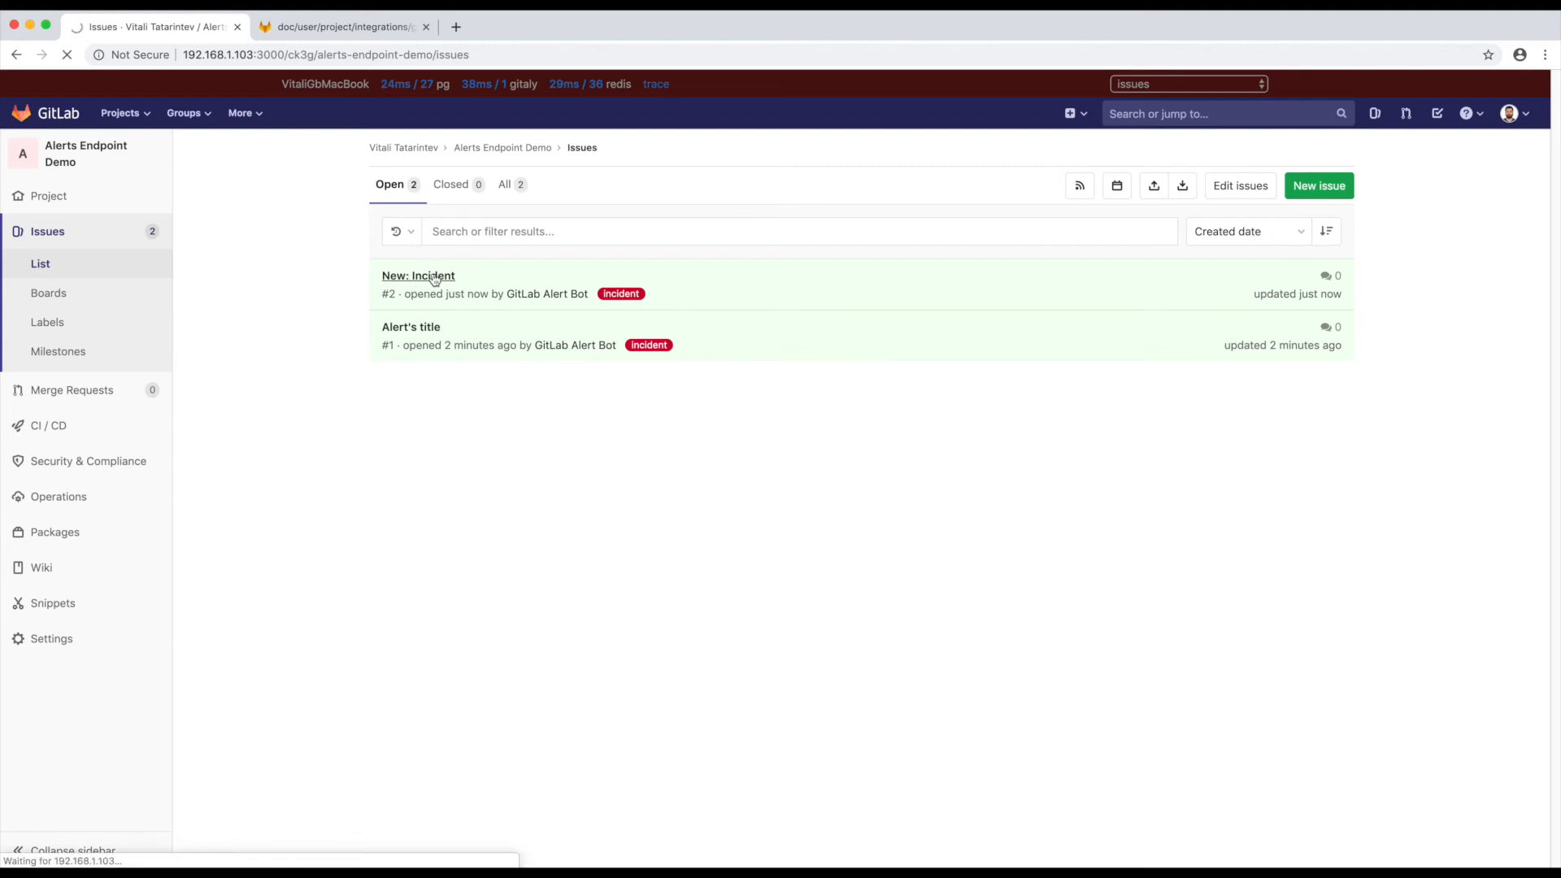